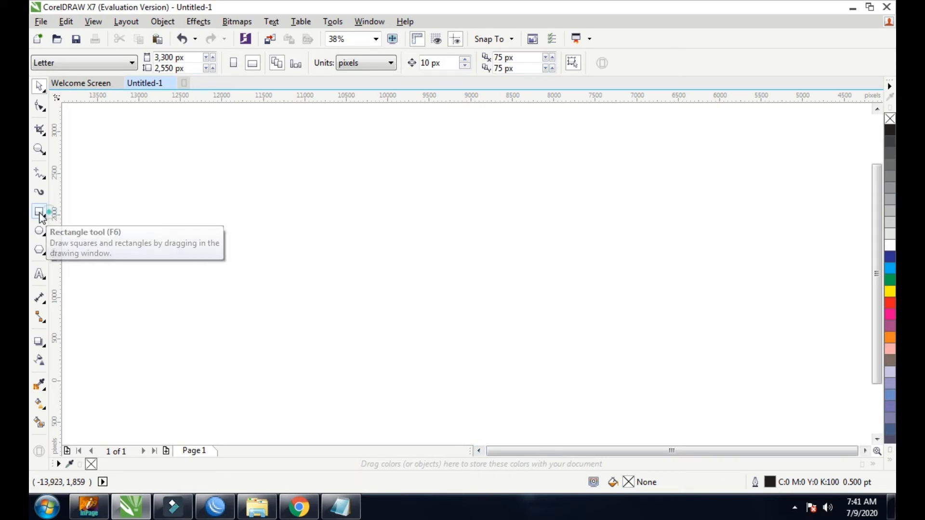
- Draw a rectangle in the empty area beside the page and set its size to 1280 by 720 px
{"action": "left_click", "coordinate": [40, 213]}
{"action": "left_click_drag", "start_coordinate": [197, 187], "coordinate": [681, 382]}
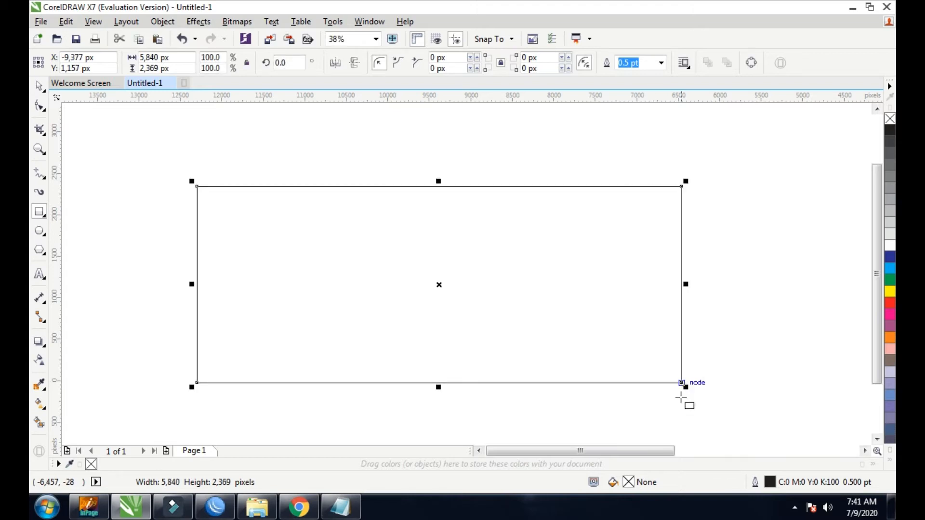
{"action": "left_click", "coordinate": [183, 58]}
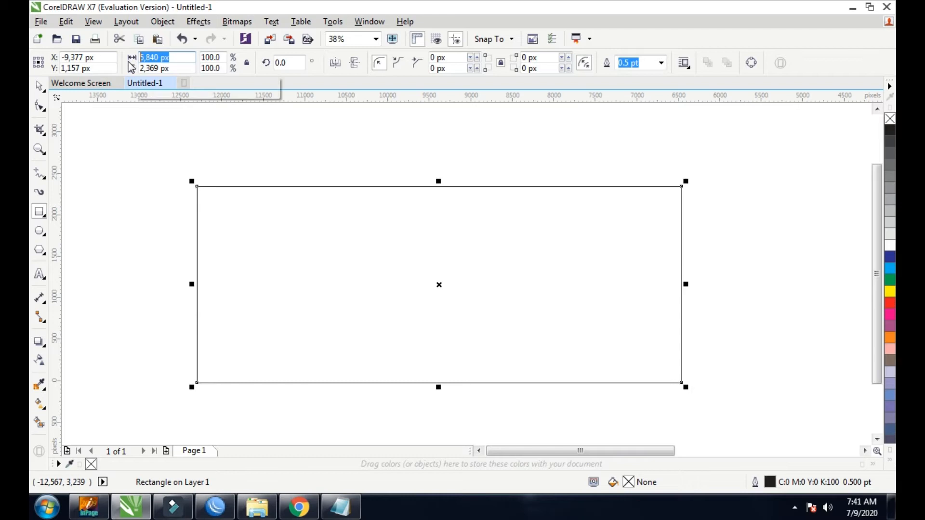
{"action": "type", "text": "1"}
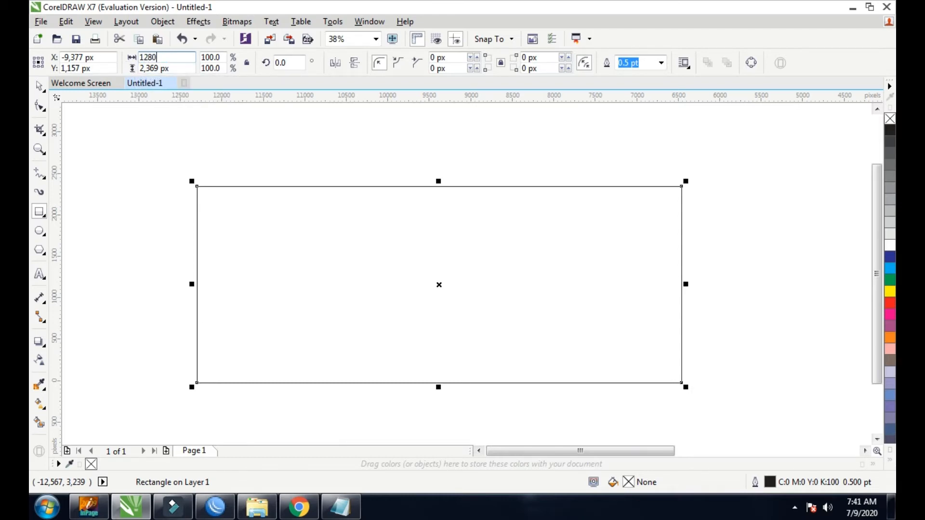
{"action": "type", "text": "280"}
{"action": "left_click", "coordinate": [182, 69]}
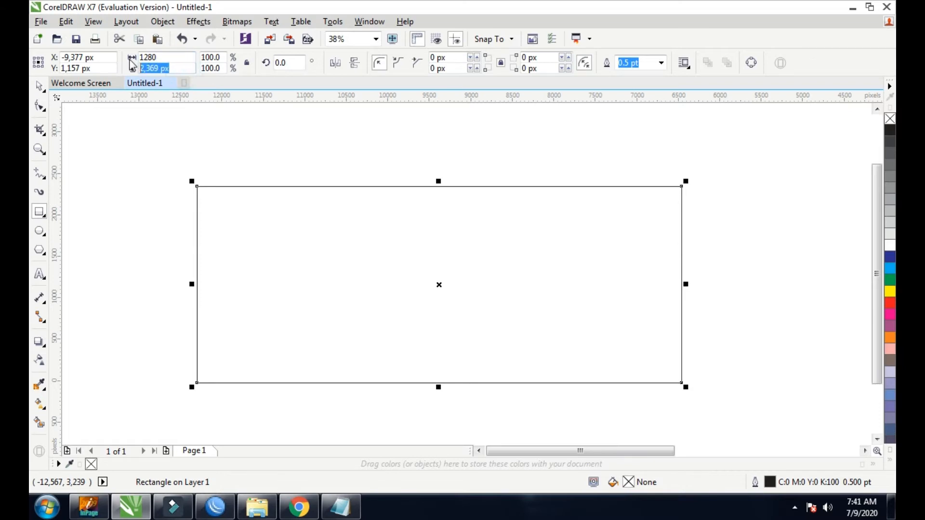
{"action": "type", "text": "72"}
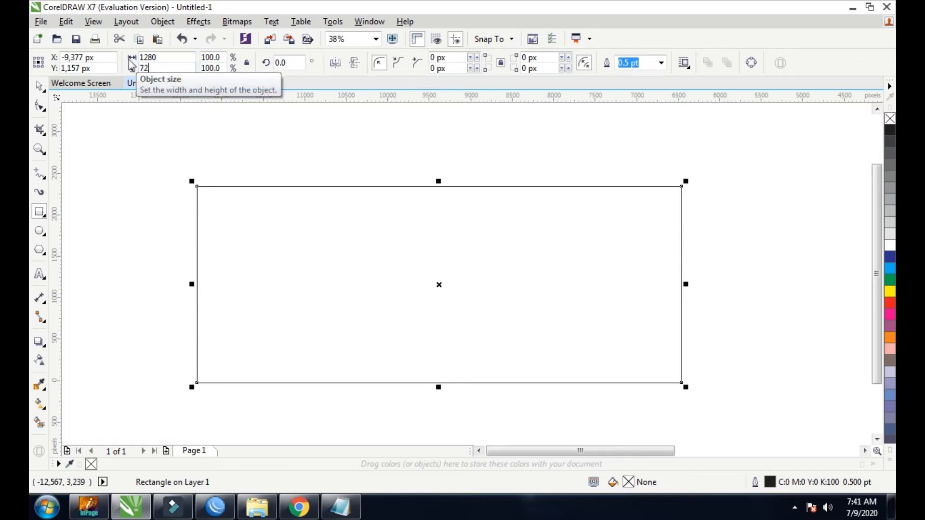
{"action": "key", "text": "Return"}
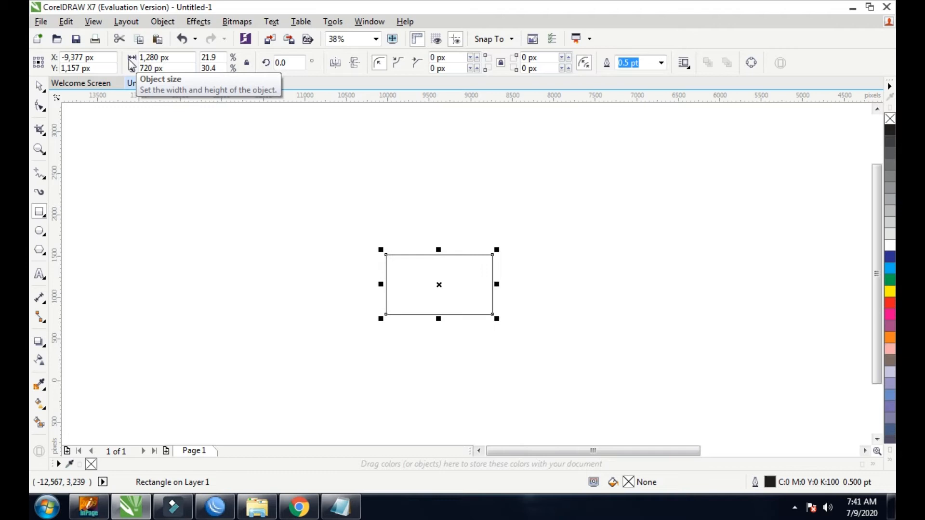
{"action": "left_click", "coordinate": [619, 213]}
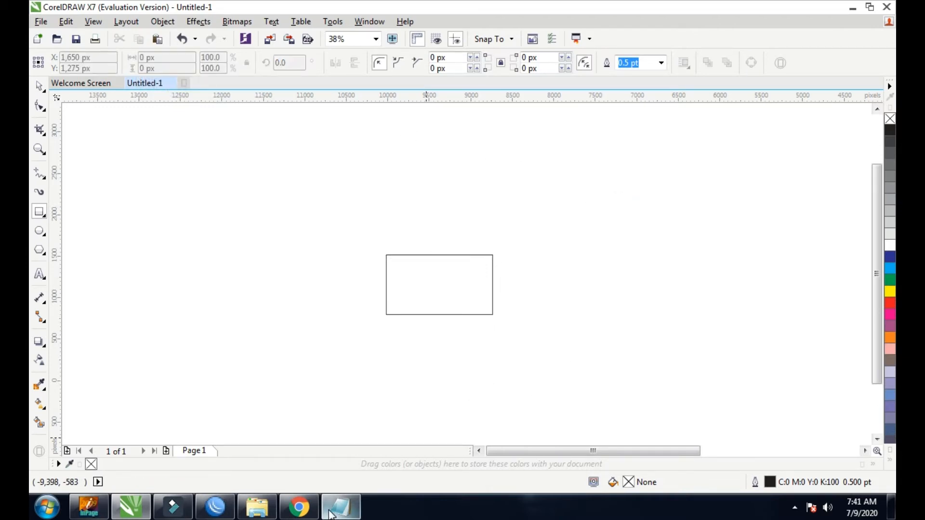
{"action": "scroll", "coordinate": [457, 310], "scroll_direction": "up", "scroll_amount": 2}
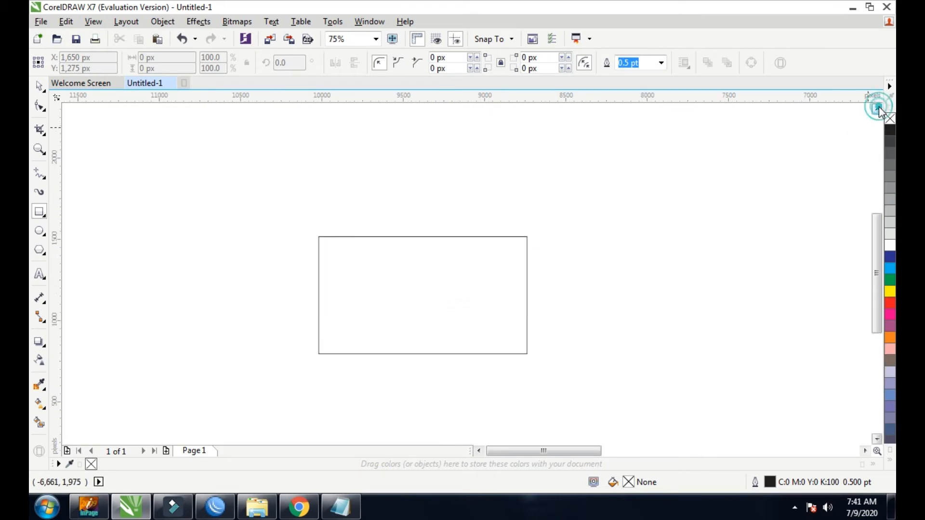
{"action": "scroll", "coordinate": [496, 325], "scroll_direction": "up", "scroll_amount": 2}
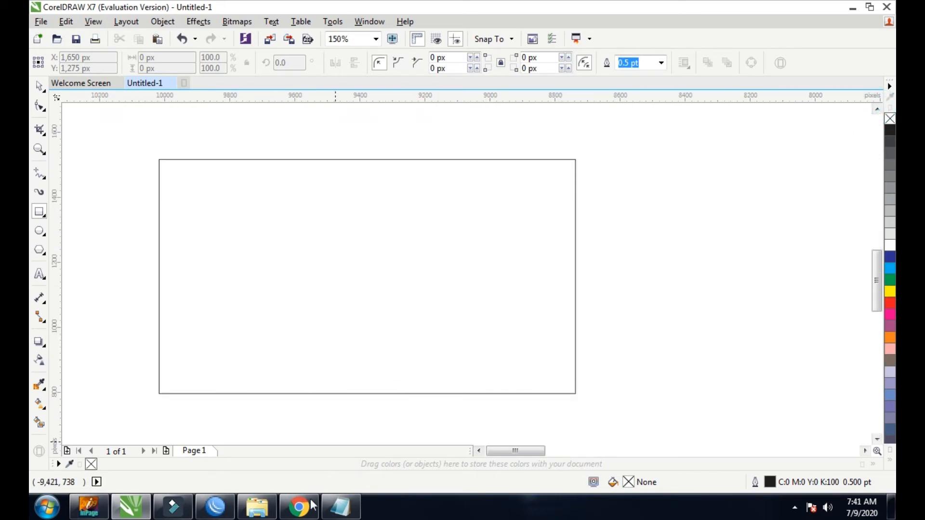
- Switch to InPage, draw a text box about 154 by 31 mm in the page's upper part, and enter "عتیق وائی فائی نیٹ ورک"
{"action": "left_click", "coordinate": [284, 509]}
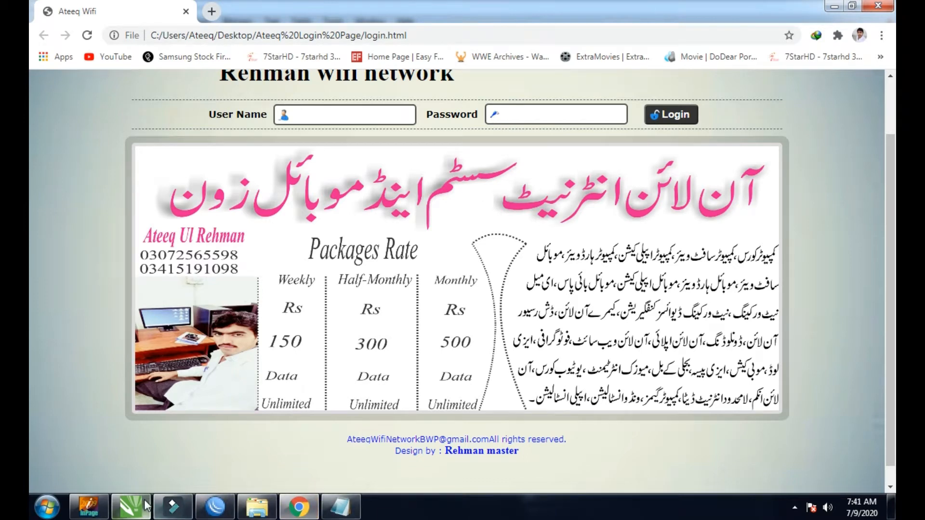
{"action": "left_click", "coordinate": [131, 507]}
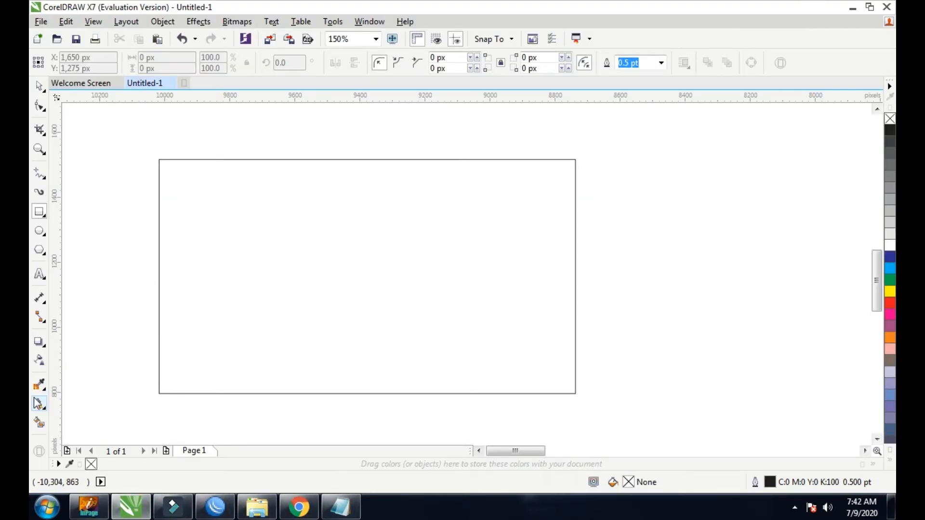
{"action": "left_click", "coordinate": [76, 514]}
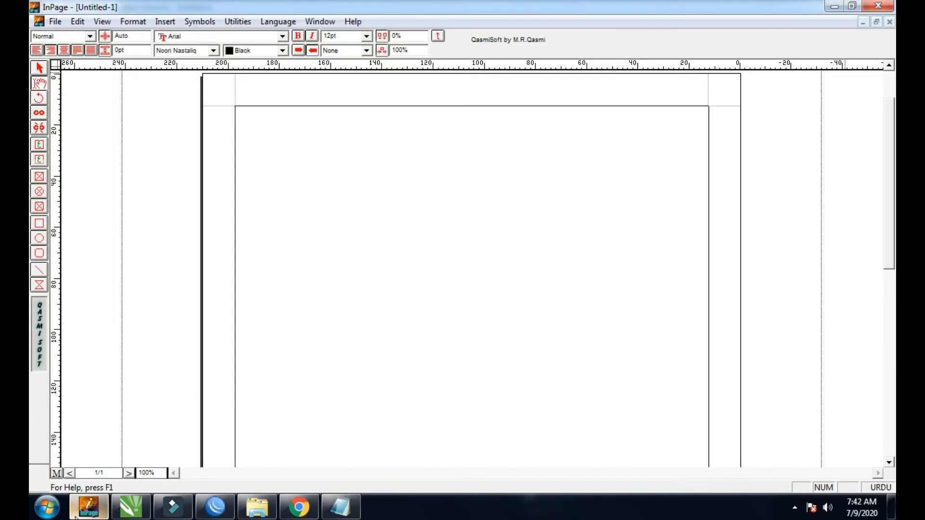
{"action": "left_click", "coordinate": [39, 158]}
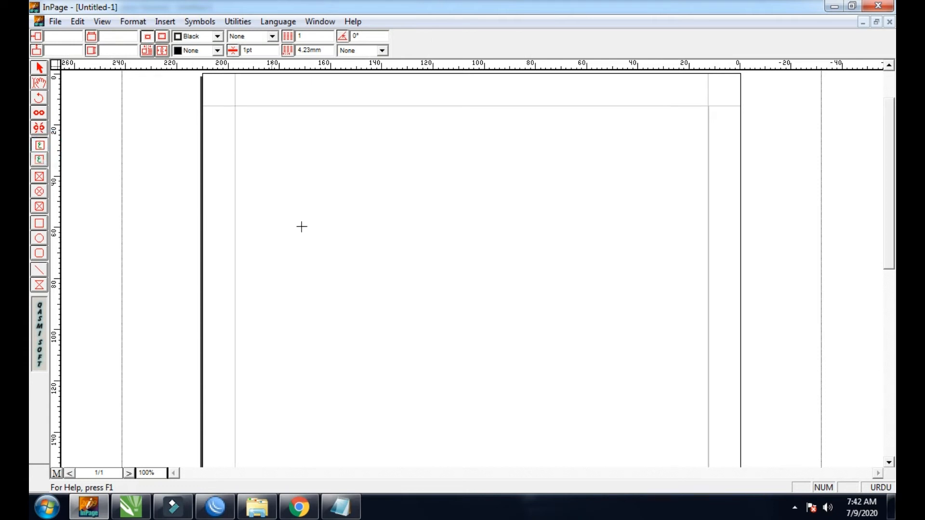
{"action": "left_click_drag", "start_coordinate": [289, 179], "coordinate": [683, 259]}
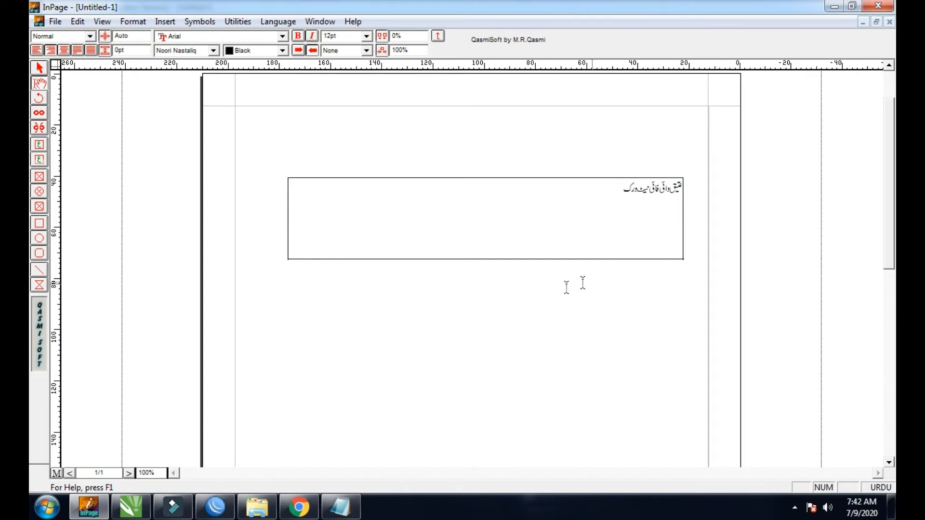
- Check the reference login page in Chrome, then copy the title text box in InPage
{"action": "left_click", "coordinate": [299, 506]}
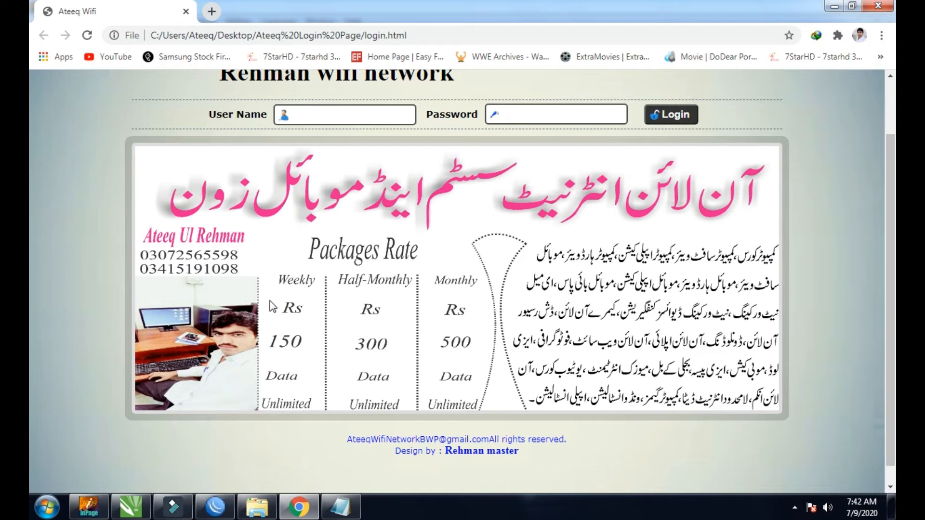
{"action": "left_click", "coordinate": [835, 7]}
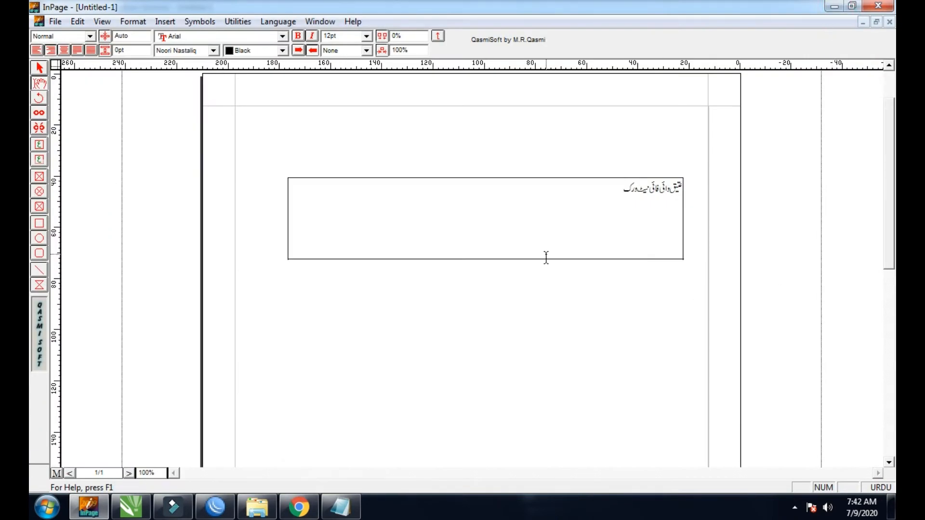
{"action": "left_click", "coordinate": [40, 68]}
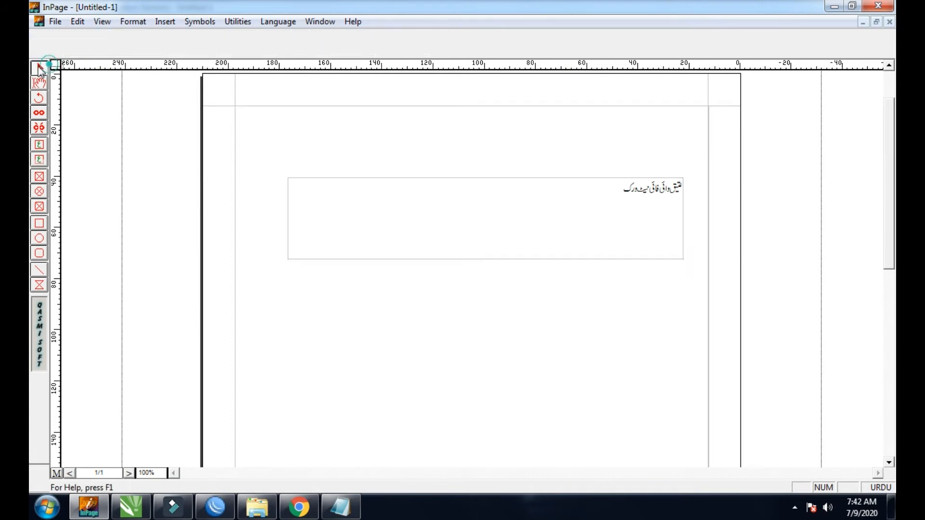
{"action": "right_click", "coordinate": [323, 206]}
{"action": "left_click", "coordinate": [346, 264]}
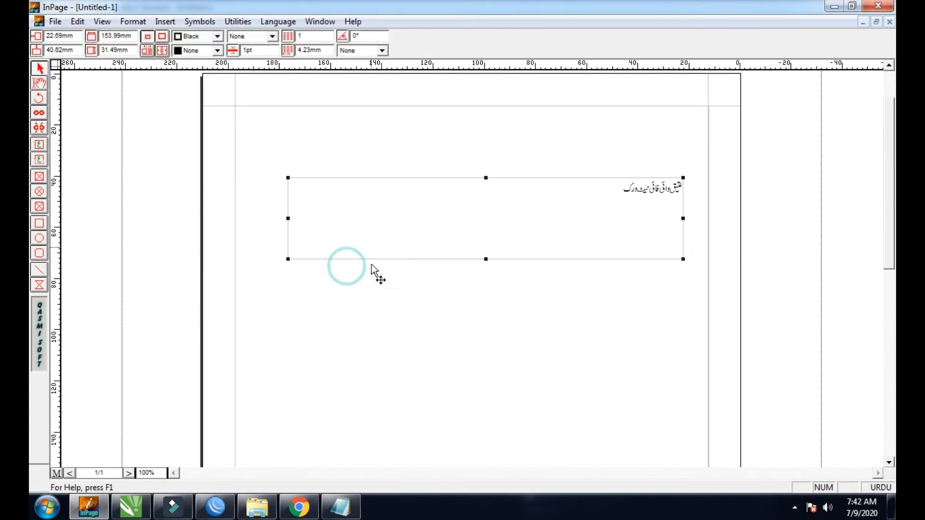
- Switch to CorelDRAW and paste the copied Urdu title into the drawing
{"action": "left_click", "coordinate": [131, 507]}
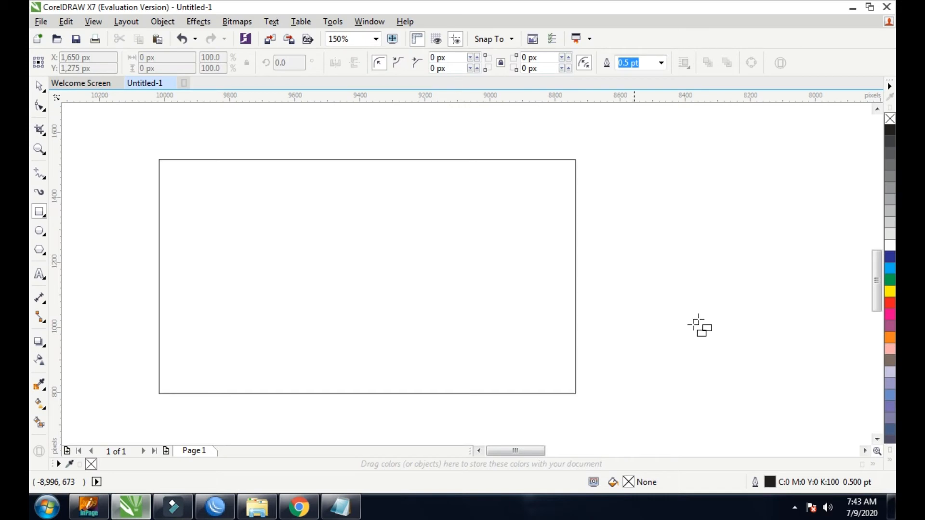
{"action": "right_click", "coordinate": [690, 233]}
{"action": "left_click", "coordinate": [717, 320]}
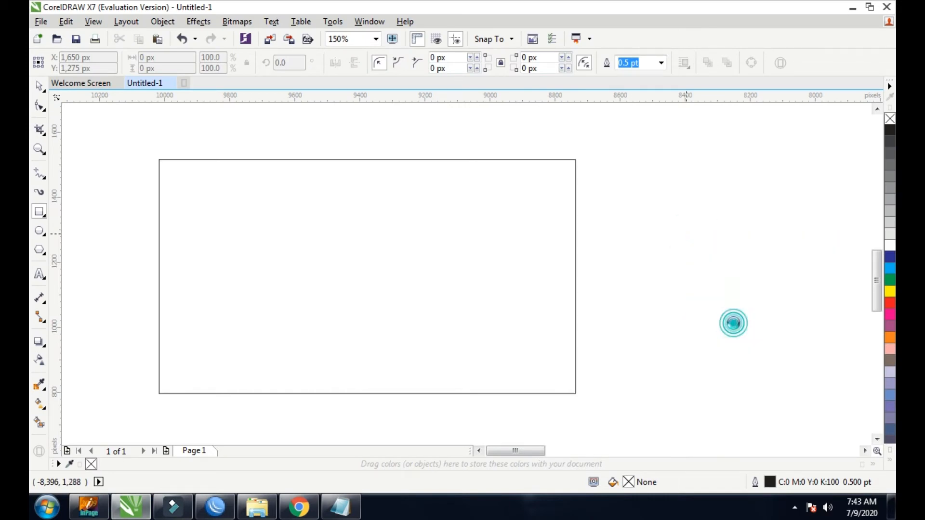
{"action": "scroll", "coordinate": [737, 327], "scroll_direction": "down", "scroll_amount": 1}
{"action": "left_click", "coordinate": [865, 451]}
{"action": "left_click", "coordinate": [864, 450]}
{"action": "left_click", "coordinate": [865, 451]}
{"action": "left_click", "coordinate": [865, 451]}
{"action": "scroll", "coordinate": [661, 404], "scroll_direction": "down", "scroll_amount": 3}
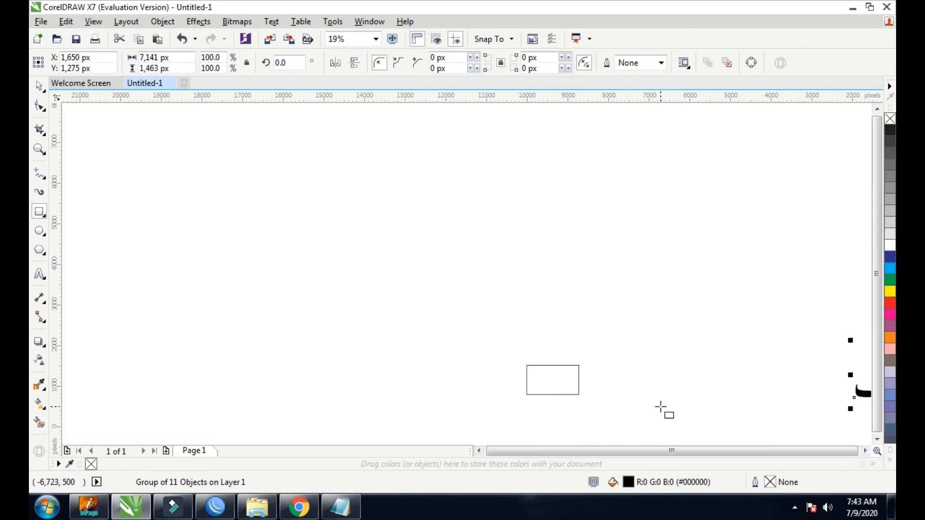
- Move the pasted title onto the rectangle and scale it down to about 963 by 197 px
{"action": "key", "text": "F3"}
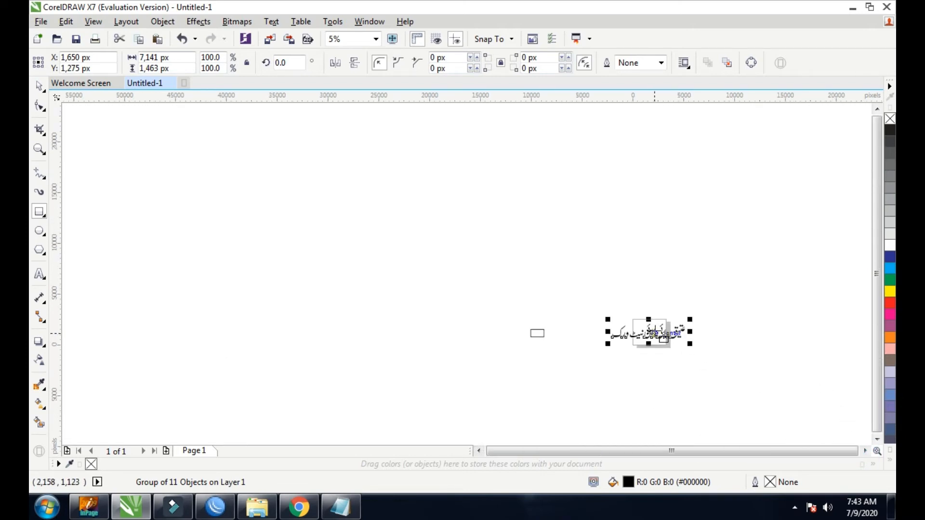
{"action": "left_click_drag", "start_coordinate": [651, 333], "coordinate": [526, 327]}
{"action": "scroll", "coordinate": [546, 335], "scroll_direction": "up", "scroll_amount": 5}
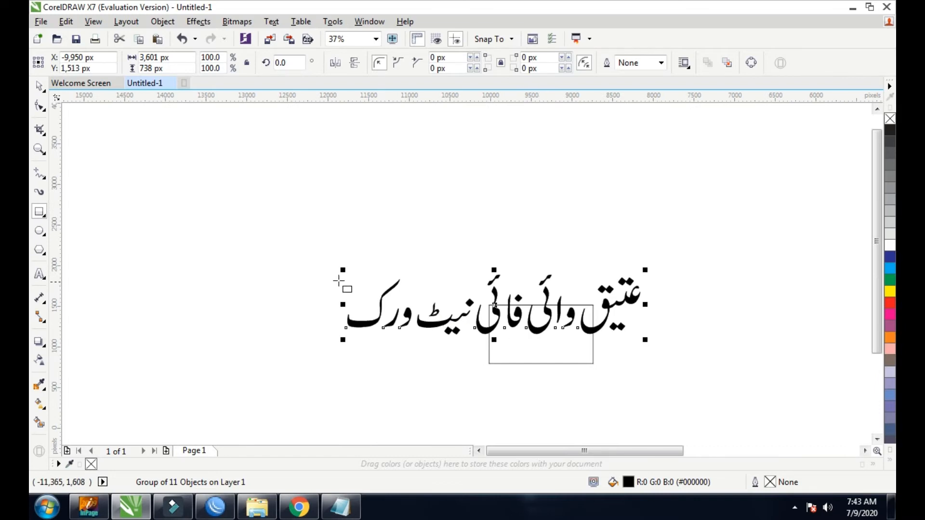
{"action": "left_click_drag", "start_coordinate": [341, 270], "coordinate": [547, 329]}
{"action": "scroll", "coordinate": [549, 331], "scroll_direction": "up", "scroll_amount": 3}
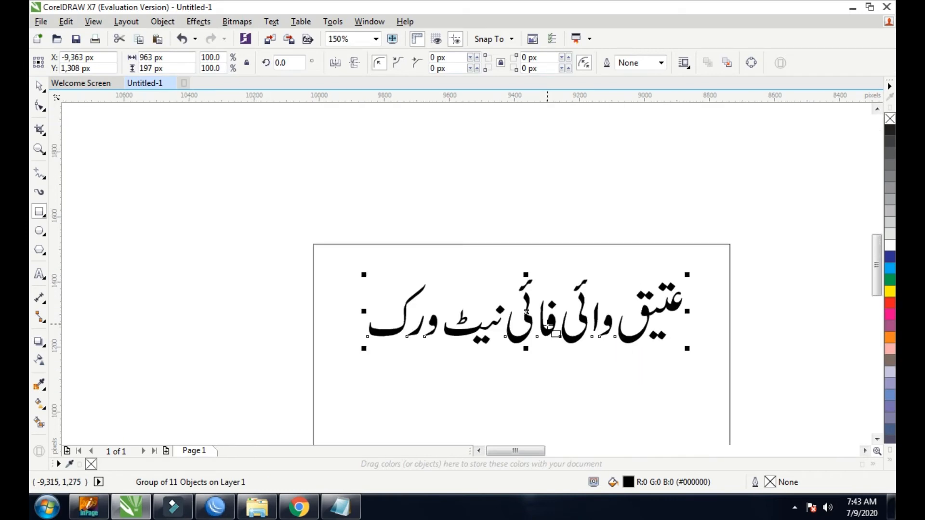
{"action": "left_click", "coordinate": [877, 440]}
{"action": "left_click", "coordinate": [877, 439]}
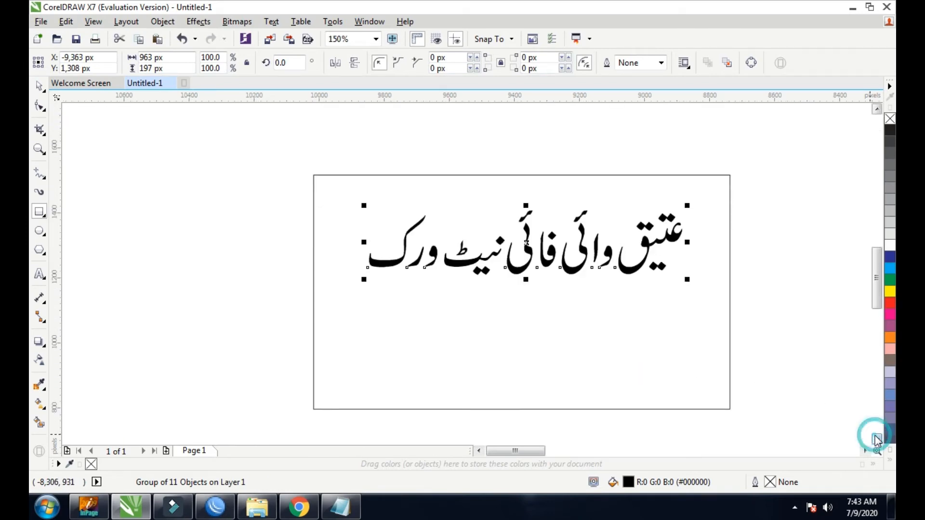
- Shift the title up to the rectangle's top edge and stretch it to about 1215 by 275 px
{"action": "left_click_drag", "start_coordinate": [527, 243], "coordinate": [517, 220]}
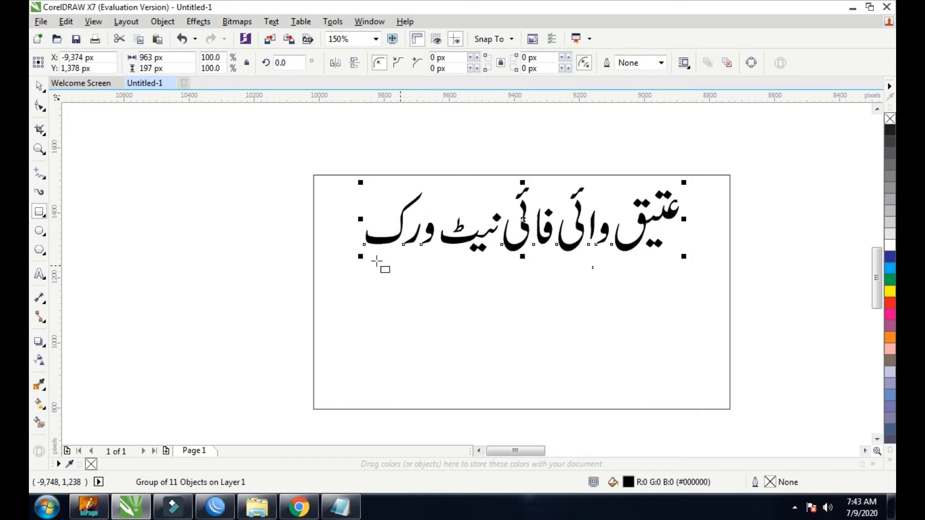
{"action": "left_click_drag", "start_coordinate": [360, 256], "coordinate": [309, 262]}
{"action": "left_click_drag", "start_coordinate": [684, 225], "coordinate": [725, 225]}
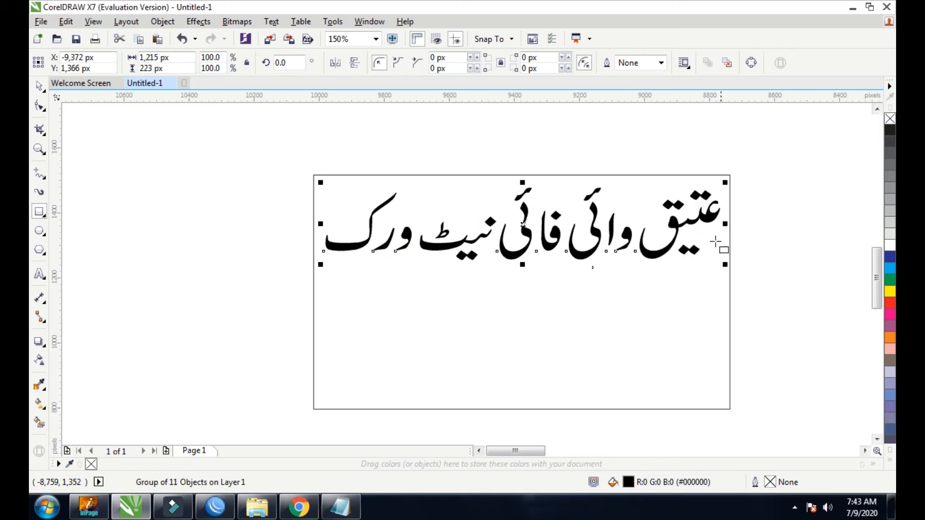
{"action": "left_click_drag", "start_coordinate": [521, 265], "coordinate": [522, 282]}
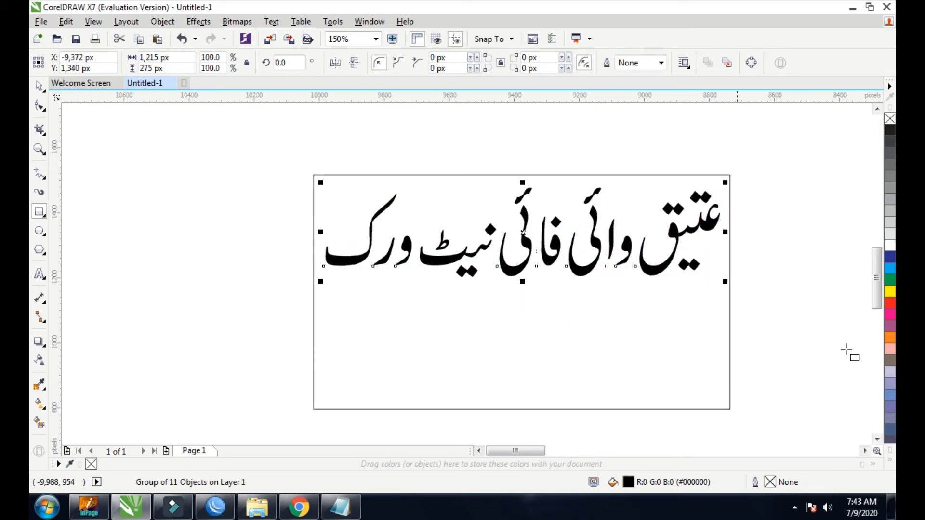
- Try a red fill on the title, then recolour it magenta and deselect it
{"action": "left_click", "coordinate": [889, 303]}
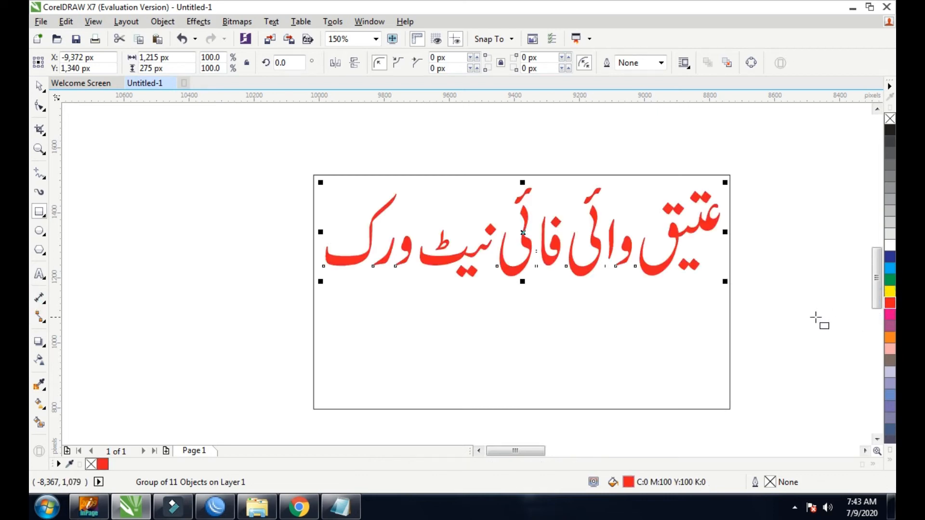
{"action": "left_click", "coordinate": [891, 317]}
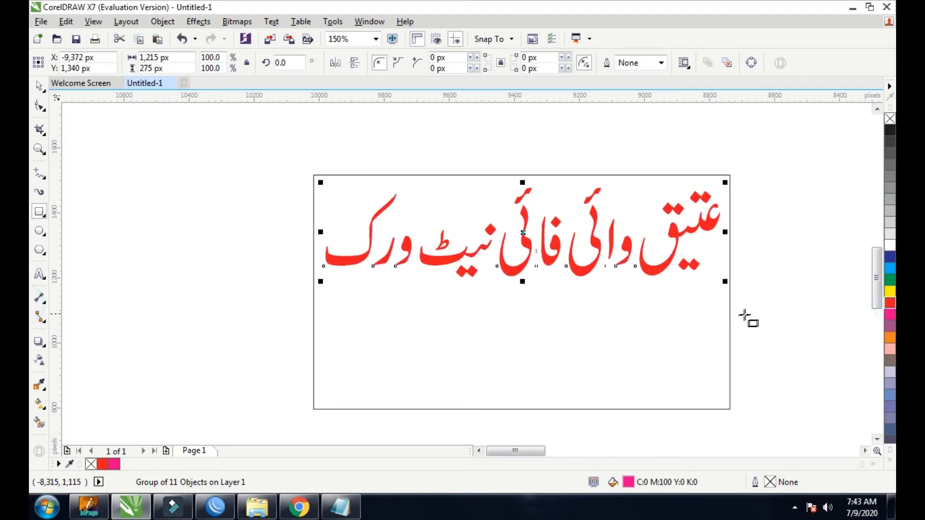
{"action": "left_click", "coordinate": [164, 319]}
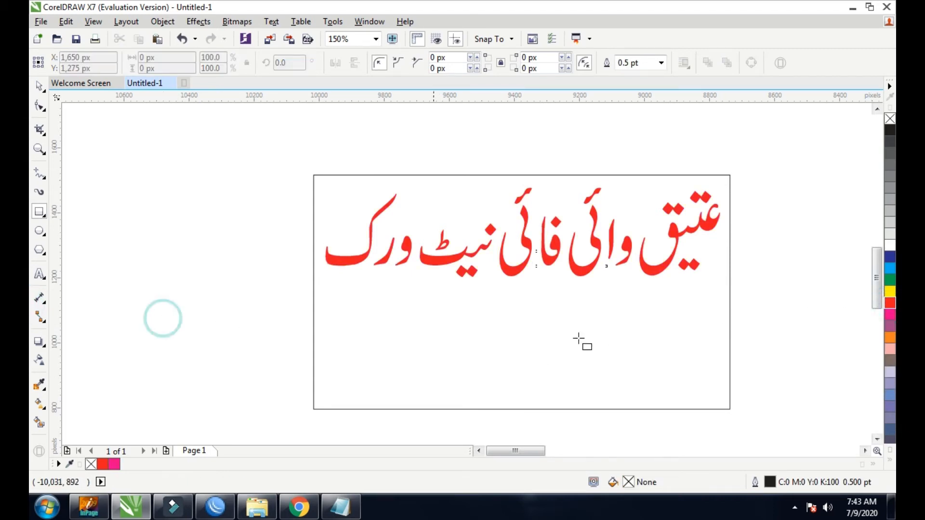
{"action": "right_click", "coordinate": [756, 217]}
{"action": "left_click", "coordinate": [786, 272]}
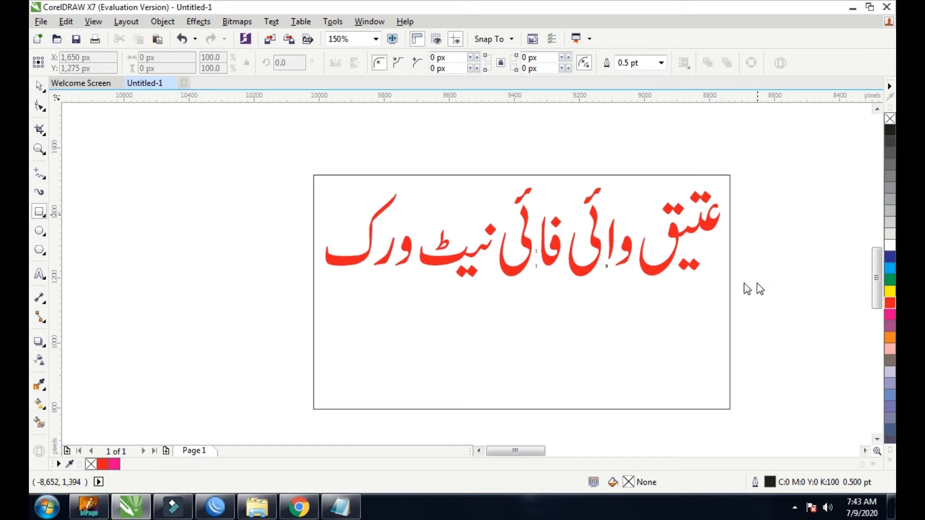
{"action": "left_click_drag", "start_coordinate": [549, 164], "coordinate": [562, 237]}
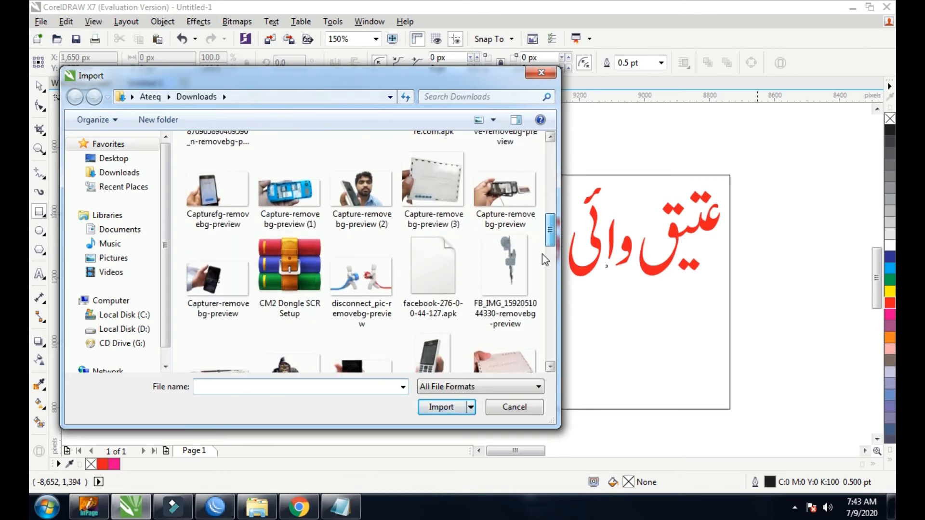
{"action": "double_click", "coordinate": [504, 270]}
{"action": "left_click", "coordinate": [535, 299]}
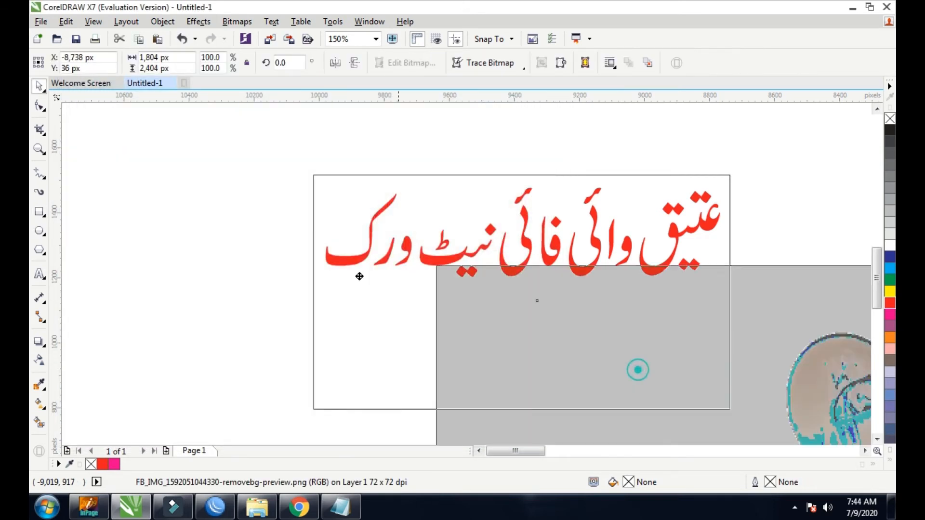
{"action": "scroll", "coordinate": [395, 263], "scroll_direction": "down", "scroll_amount": 4}
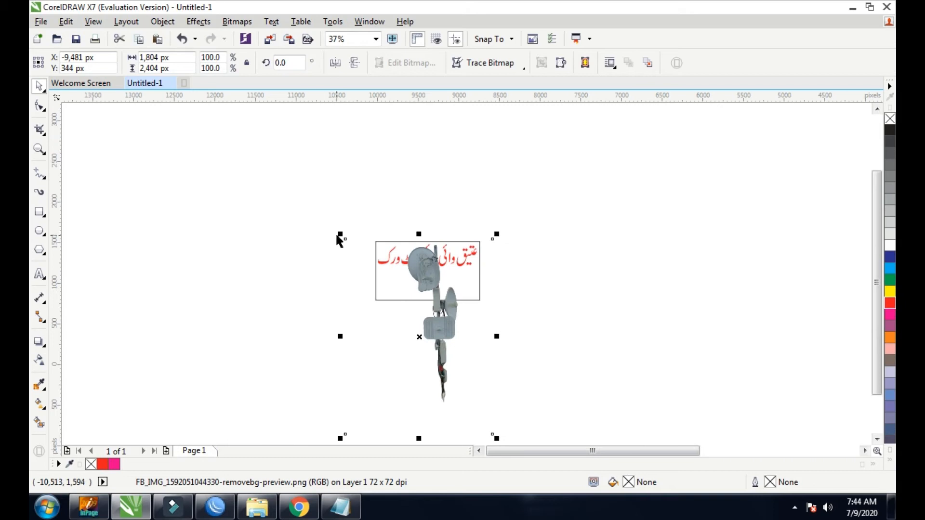
- Scale the antenna picture down to about 201 by 268 px and place it below the title's right end
{"action": "left_click_drag", "start_coordinate": [340, 234], "coordinate": [428, 393]}
{"action": "left_click_drag", "start_coordinate": [484, 417], "coordinate": [458, 279]}
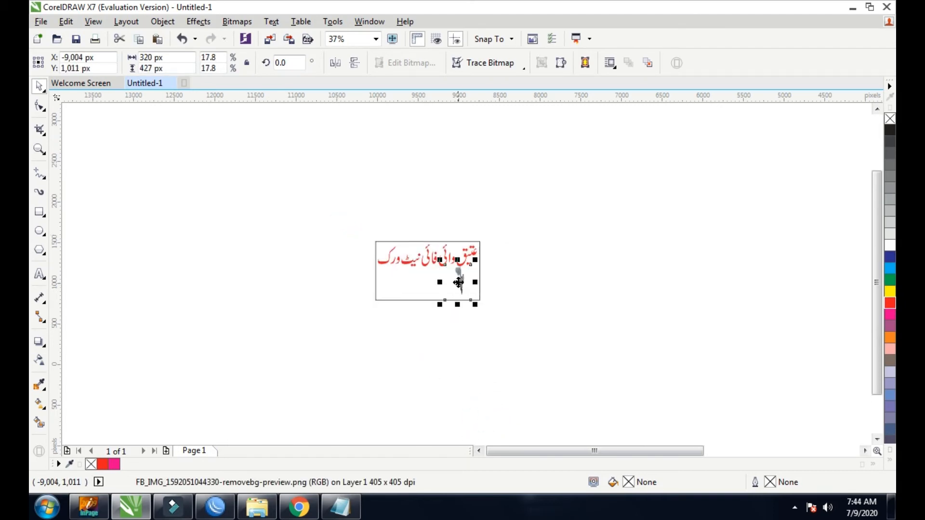
{"action": "scroll", "coordinate": [458, 279], "scroll_direction": "up", "scroll_amount": 2}
{"action": "left_click_drag", "start_coordinate": [398, 213], "coordinate": [437, 266]}
{"action": "left_click_drag", "start_coordinate": [465, 304], "coordinate": [490, 267]}
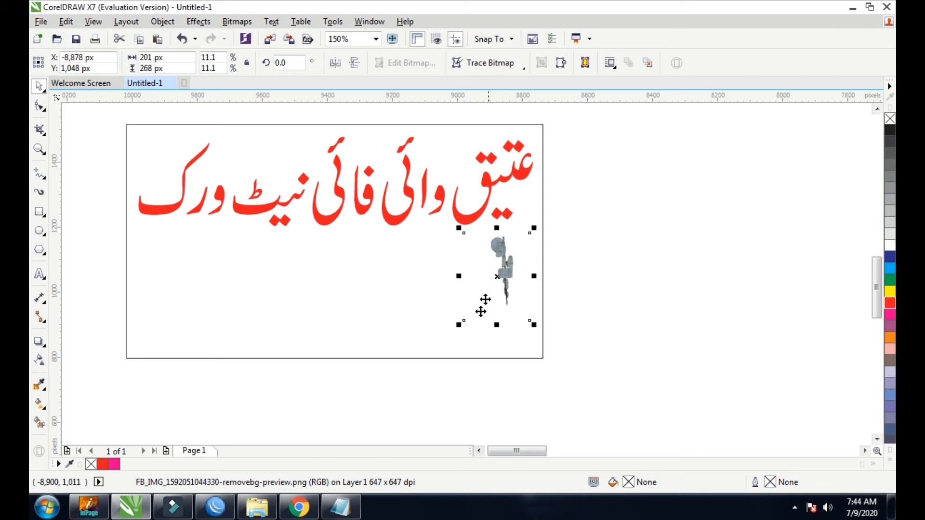
- Stretch the antenna picture to about 492 by 385 px in the rectangle's lower right corner and deselect it
{"action": "left_click_drag", "start_coordinate": [458, 326], "coordinate": [377, 363]}
{"action": "left_click_drag", "start_coordinate": [433, 295], "coordinate": [383, 296]}
{"action": "left_click_drag", "start_coordinate": [533, 296], "coordinate": [547, 295]}
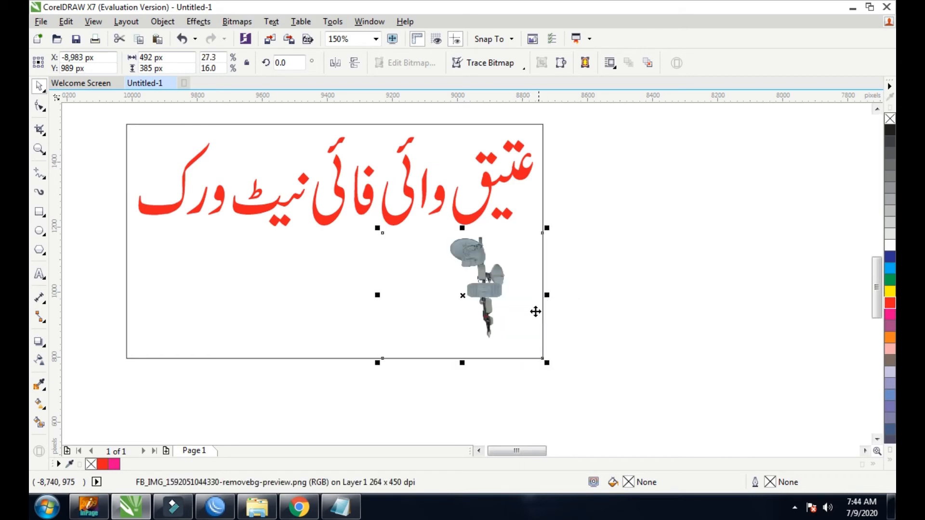
{"action": "left_click", "coordinate": [622, 247]}
{"action": "right_click", "coordinate": [618, 229]}
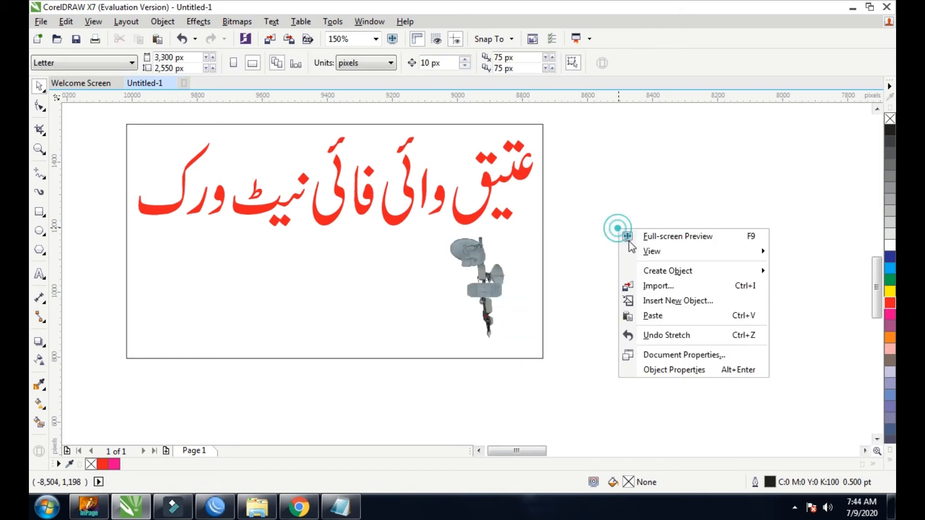
{"action": "left_click", "coordinate": [656, 285]}
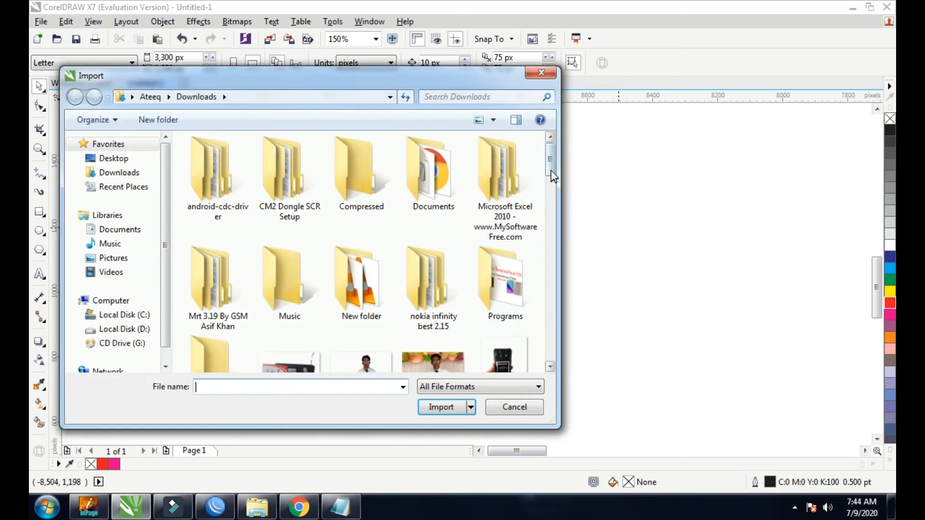
{"action": "scroll", "coordinate": [551, 169], "scroll_direction": "down", "scroll_amount": 5}
{"action": "double_click", "coordinate": [224, 268]}
{"action": "left_click", "coordinate": [193, 248]}
{"action": "left_click", "coordinate": [257, 298]}
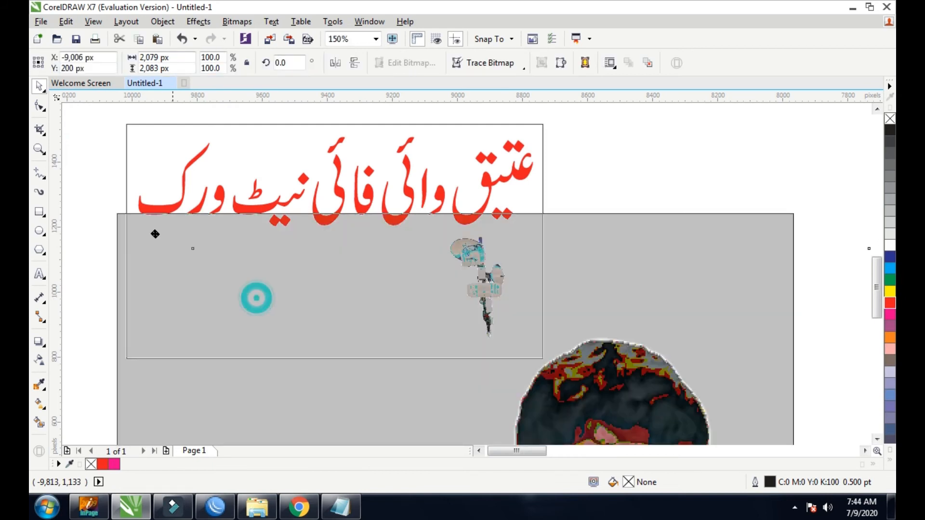
- Scale the portrait down to about 241 by 242 px and move it below the title's left end
{"action": "scroll", "coordinate": [155, 234], "scroll_direction": "down", "scroll_amount": 3}
{"action": "left_click_drag", "start_coordinate": [161, 228], "coordinate": [194, 254]}
{"action": "scroll", "coordinate": [194, 252], "scroll_direction": "up", "scroll_amount": 3}
{"action": "left_click_drag", "start_coordinate": [128, 263], "coordinate": [174, 245]}
{"action": "left_click_drag", "start_coordinate": [192, 293], "coordinate": [130, 274]}
{"action": "left_click_drag", "start_coordinate": [132, 272], "coordinate": [131, 271]}
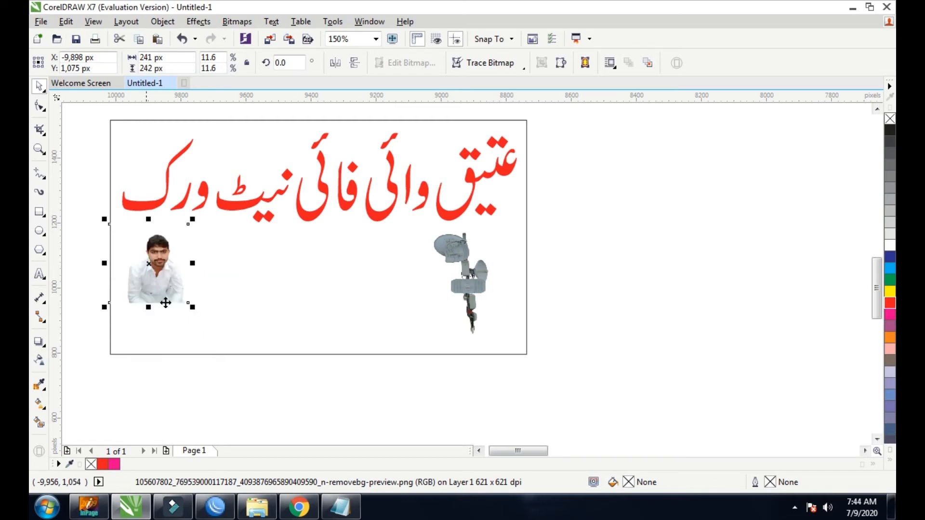
- Stretch the portrait to about 492 by 399 px so it reaches the rectangle's bottom edge, and deselect it
{"action": "left_click_drag", "start_coordinate": [191, 306], "coordinate": [255, 356]}
{"action": "left_click_drag", "start_coordinate": [243, 289], "coordinate": [276, 293]}
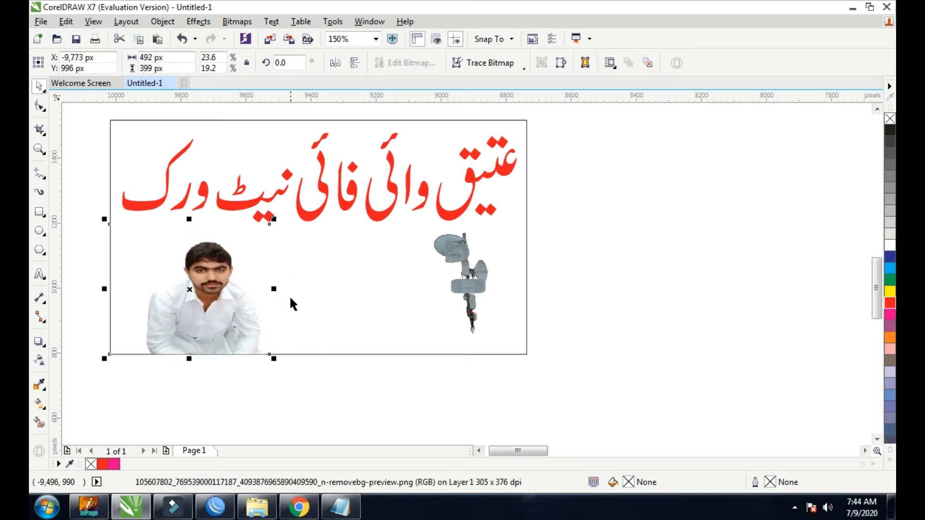
{"action": "left_click", "coordinate": [622, 267]}
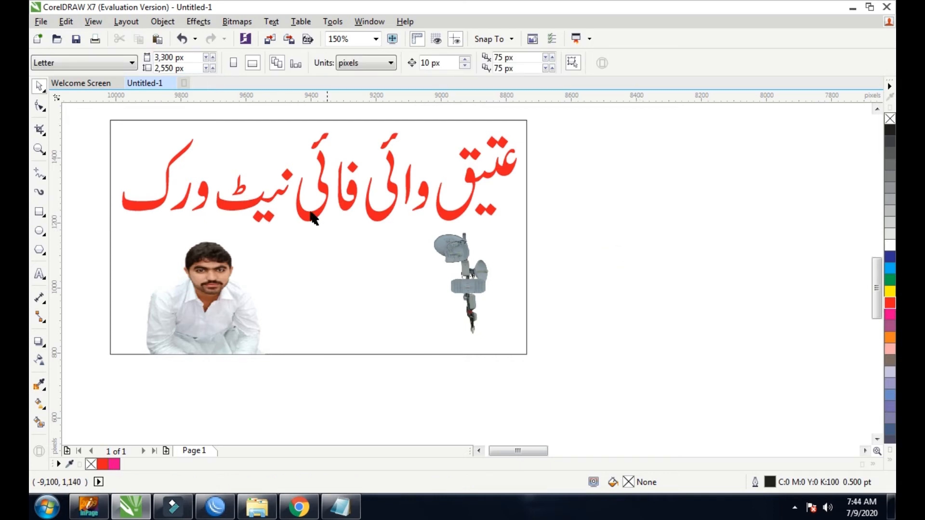
{"action": "left_click", "coordinate": [297, 204]}
{"action": "left_click", "coordinate": [646, 246]}
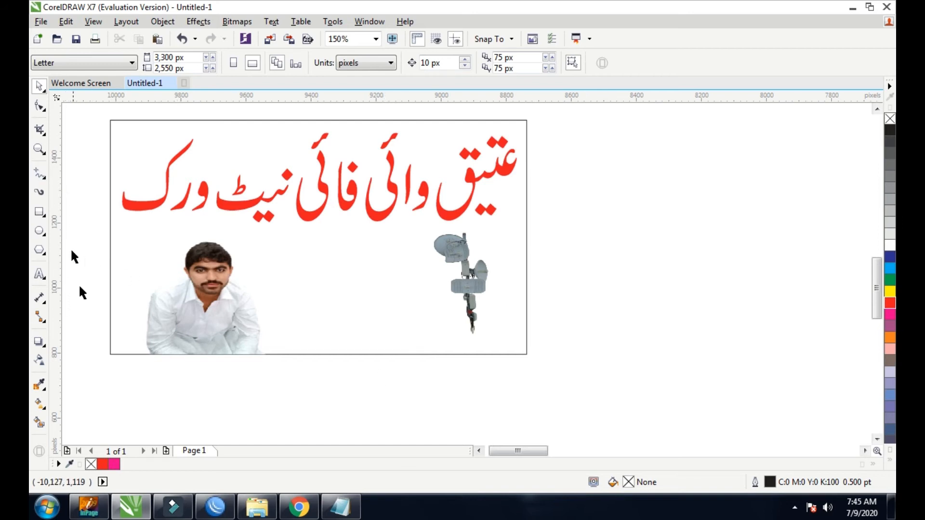
- Add the text "packages" in 24 pt Arial below the middle of the title
{"action": "left_click", "coordinate": [40, 274]}
{"action": "left_click", "coordinate": [273, 248]}
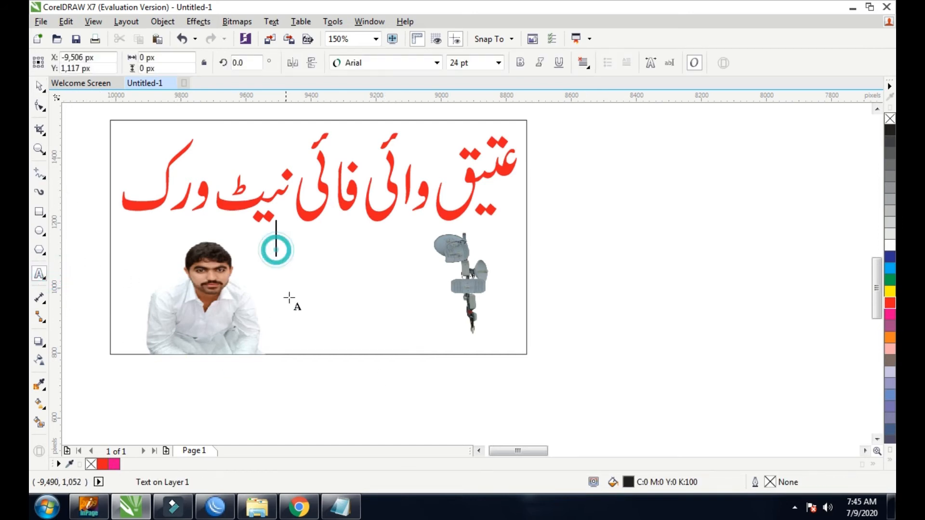
{"action": "type", "text": "p"}
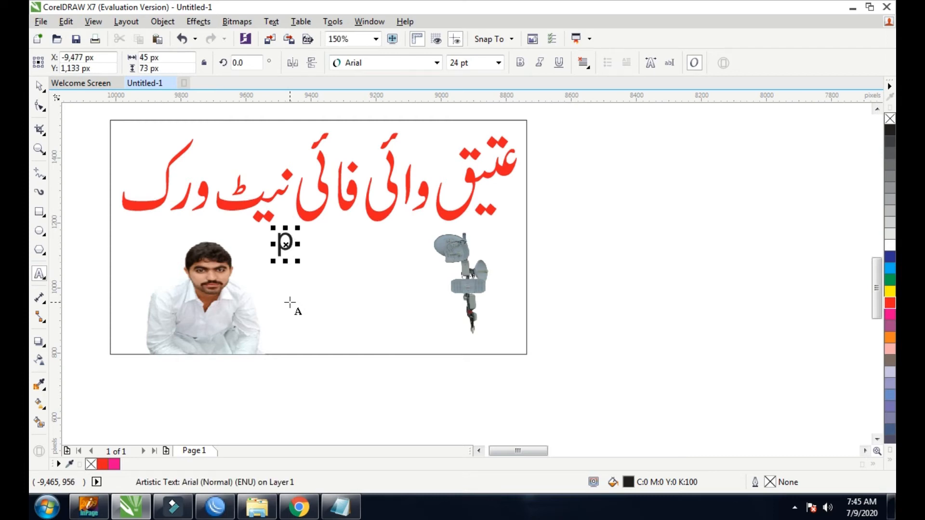
{"action": "type", "text": "ackages"}
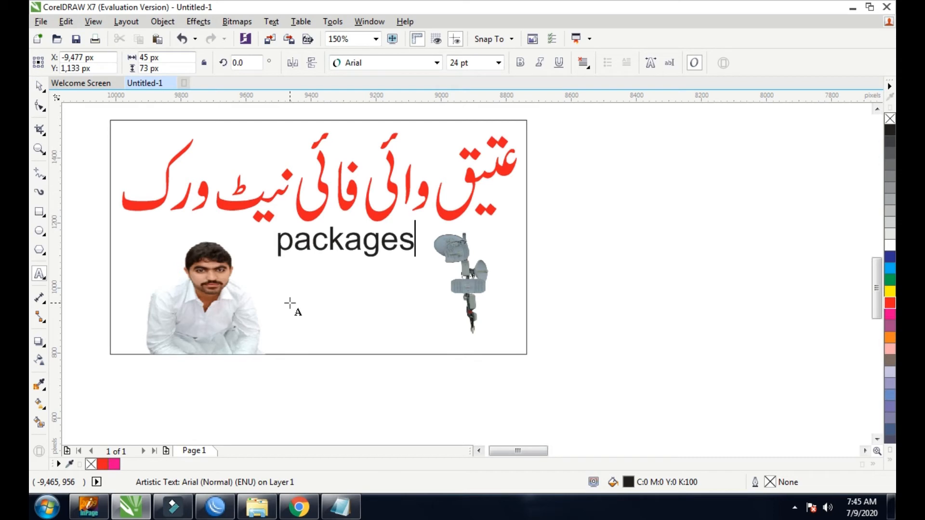
{"action": "left_click", "coordinate": [289, 302]}
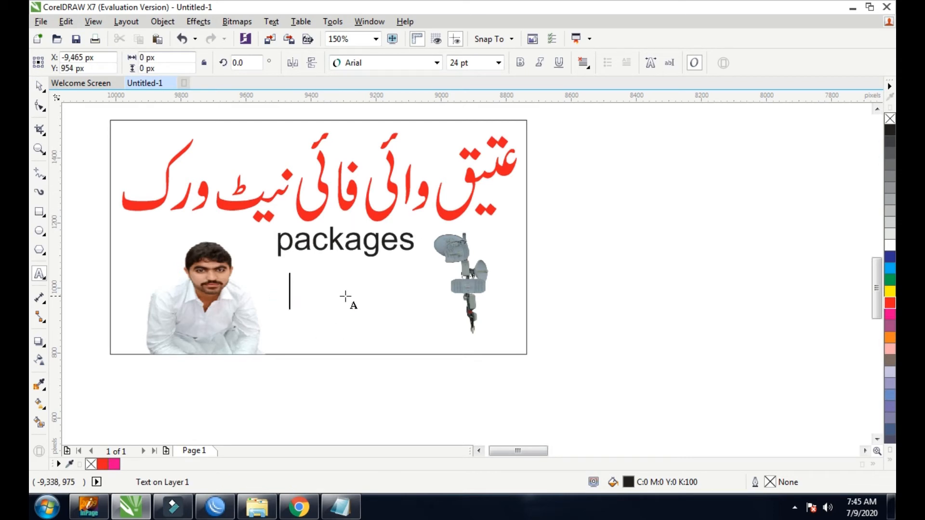
- Draw three evenly spaced vertical 2-point lines about 204 px high beneath the packages text
{"action": "left_click", "coordinate": [43, 178]}
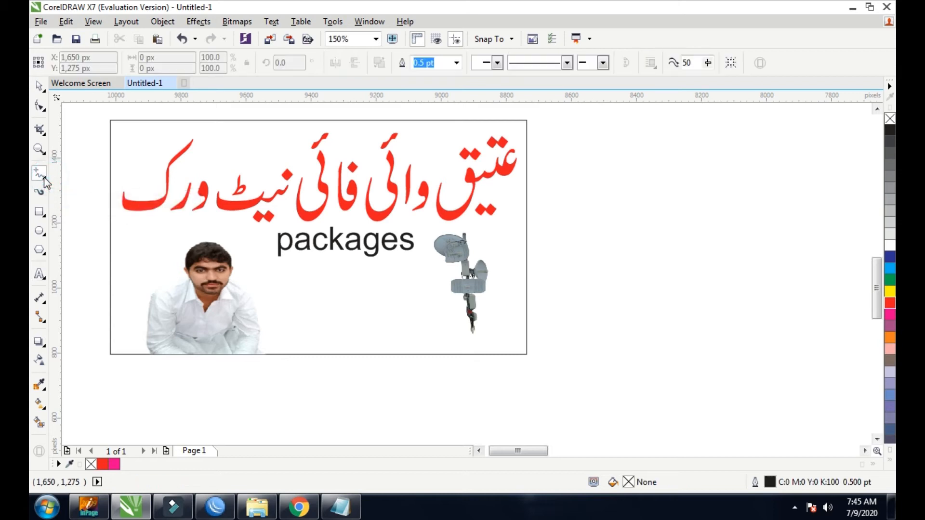
{"action": "left_click", "coordinate": [45, 185]}
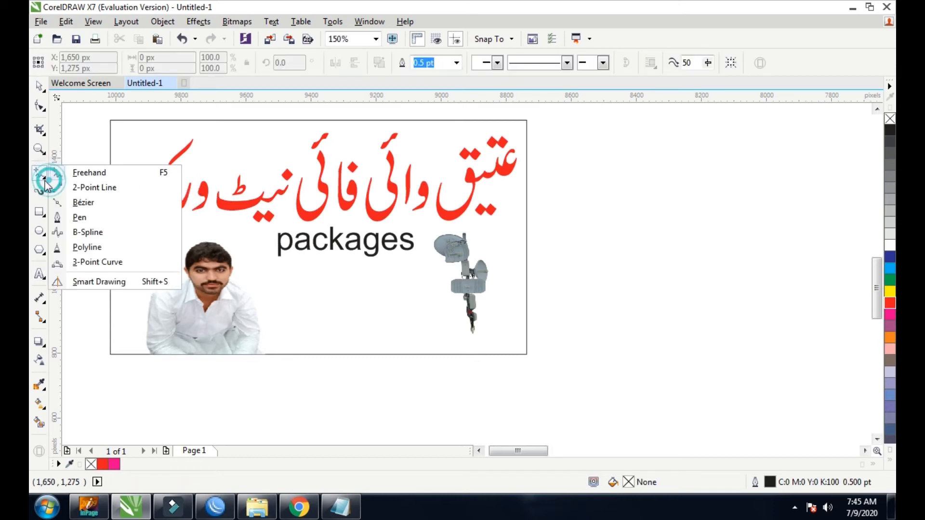
{"action": "left_click", "coordinate": [72, 187]}
{"action": "left_click_drag", "start_coordinate": [305, 268], "coordinate": [304, 338]}
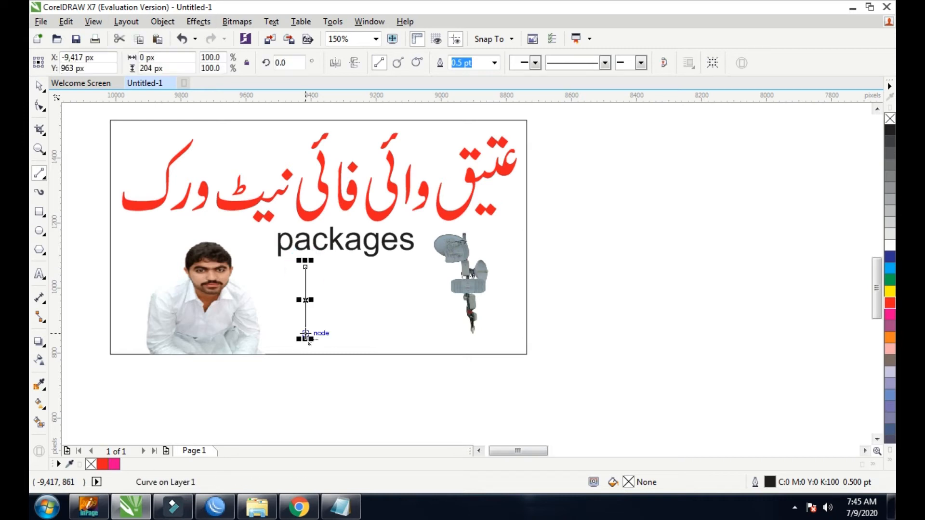
{"action": "left_click_drag", "start_coordinate": [350, 269], "coordinate": [351, 334]}
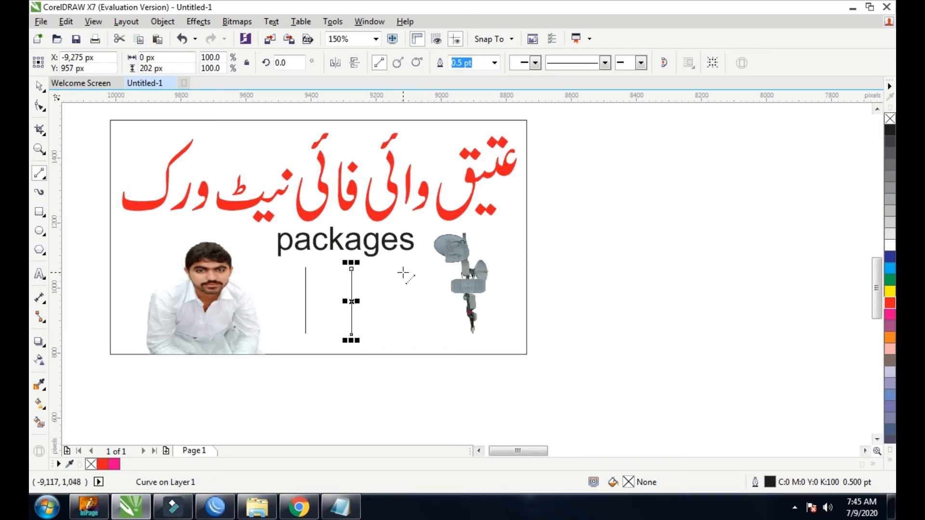
{"action": "left_click_drag", "start_coordinate": [398, 269], "coordinate": [398, 335]}
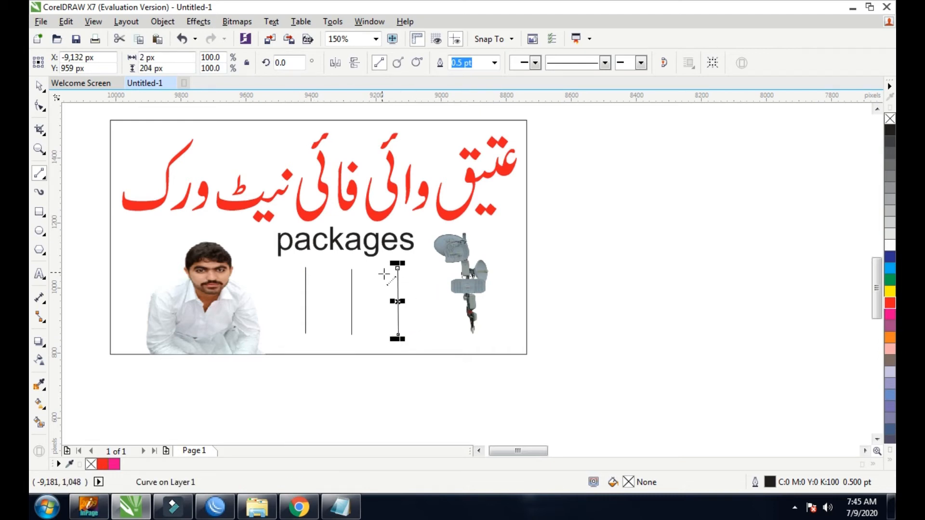
{"action": "left_click", "coordinate": [659, 268]}
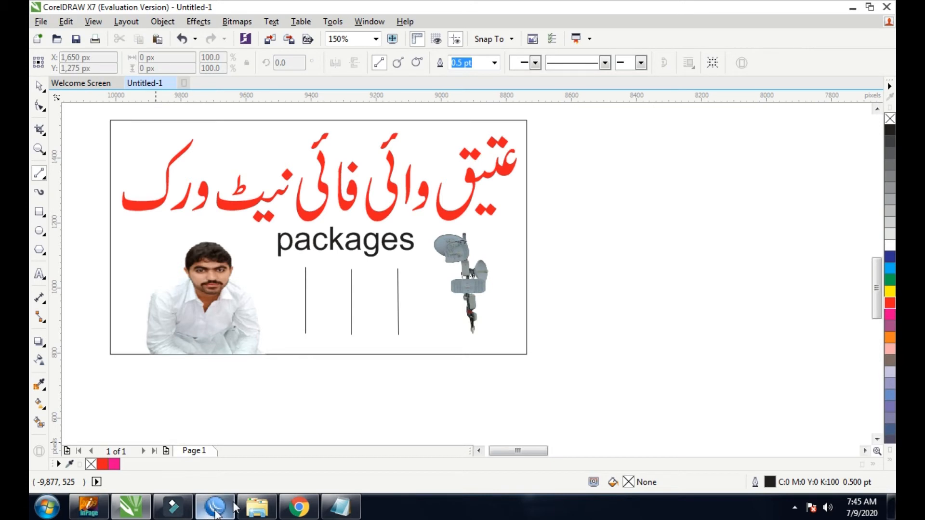
- Switch to Chrome and examine the package table and service list on the login page's existing banner, then return to CorelDRAW
{"action": "left_click", "coordinate": [297, 506]}
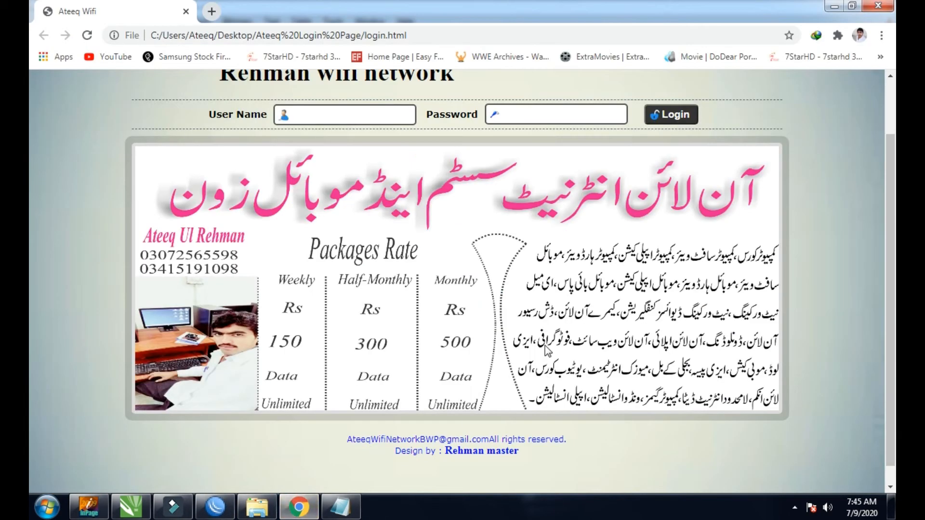
{"action": "scroll", "coordinate": [404, 327], "scroll_direction": "up", "scroll_amount": 1}
{"action": "scroll", "coordinate": [413, 326], "scroll_direction": "down", "scroll_amount": 2}
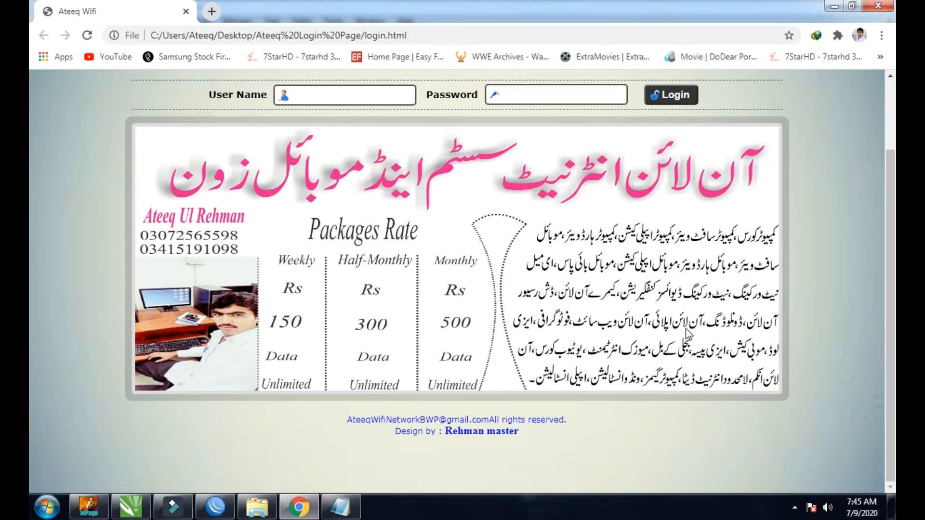
{"action": "left_click", "coordinate": [833, 6]}
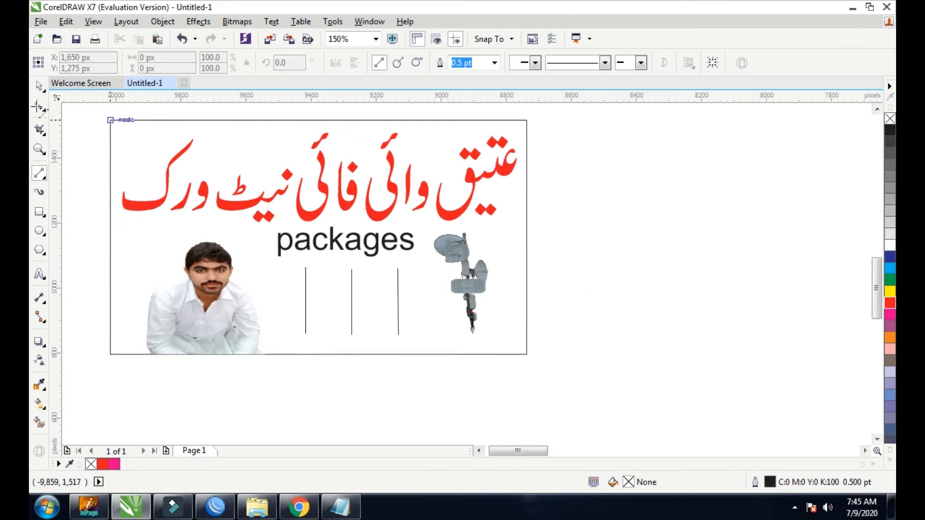
- Delete the 1280 by 720 px rectangle framing the banner
{"action": "left_click", "coordinate": [38, 87]}
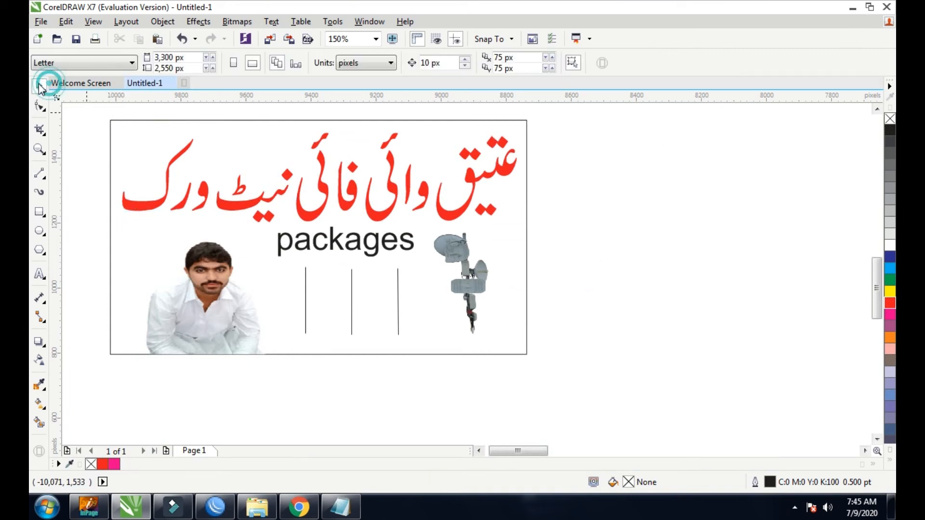
{"action": "left_click", "coordinate": [118, 120]}
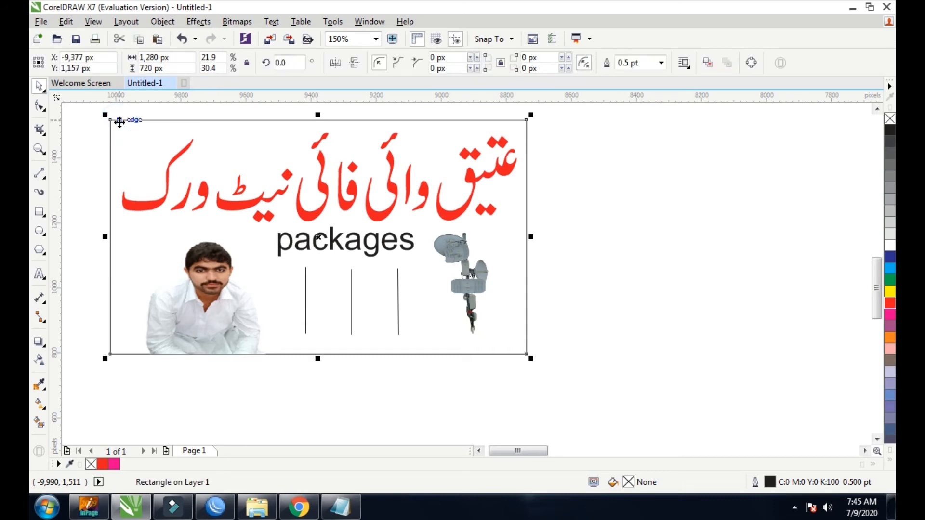
{"action": "key", "text": "Delete"}
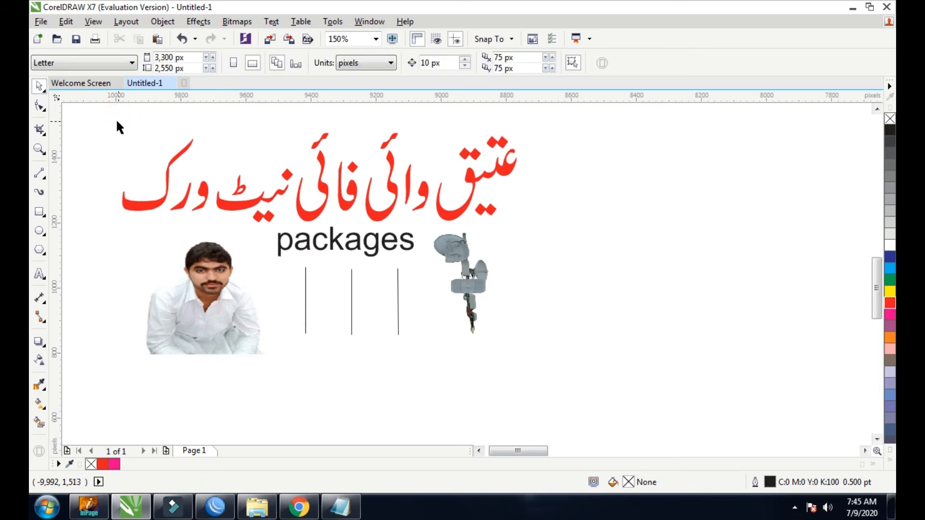
- Export the banner for web as a JPEG in RGB Color (24-bit) and save it to the desktop as Untitled-1
{"action": "left_click", "coordinate": [44, 23]}
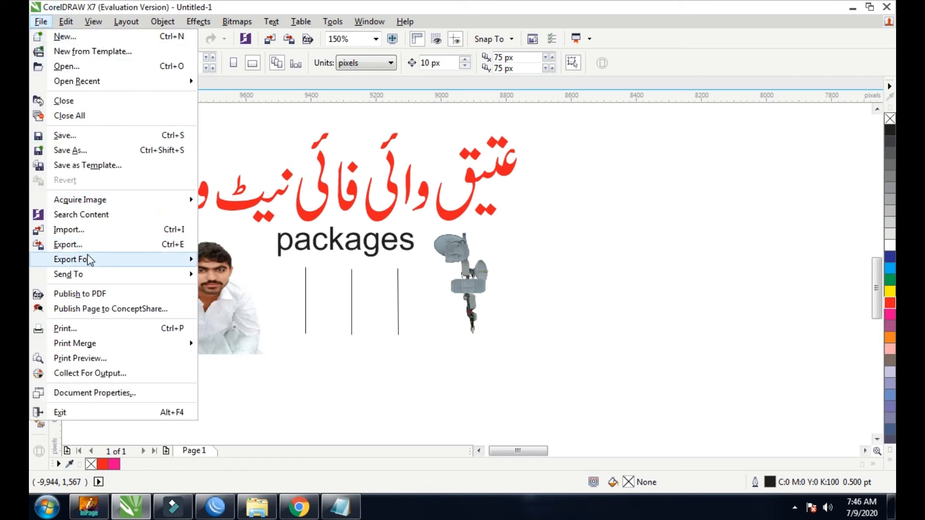
{"action": "mouse_move", "coordinate": [89, 260]}
{"action": "left_click", "coordinate": [221, 272]}
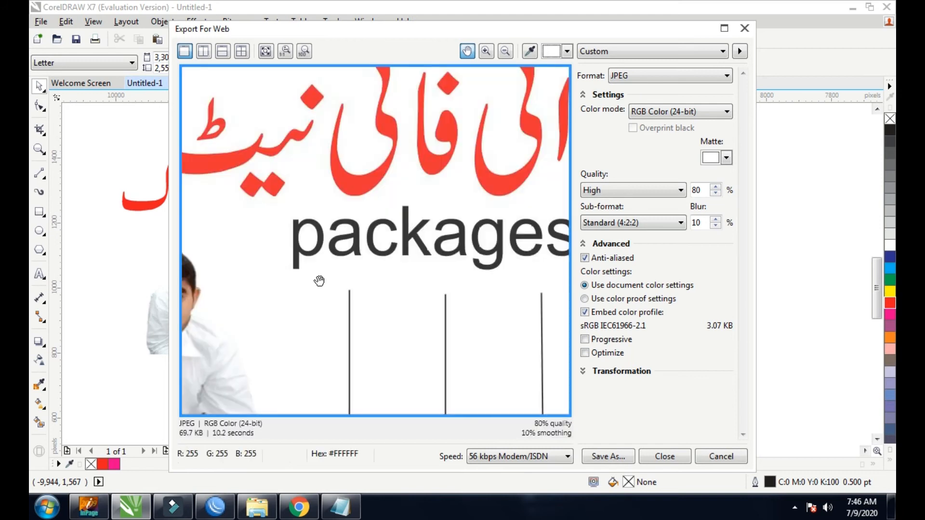
{"action": "scroll", "coordinate": [319, 280], "scroll_direction": "down", "scroll_amount": 3}
{"action": "left_click_drag", "start_coordinate": [321, 281], "coordinate": [342, 266]}
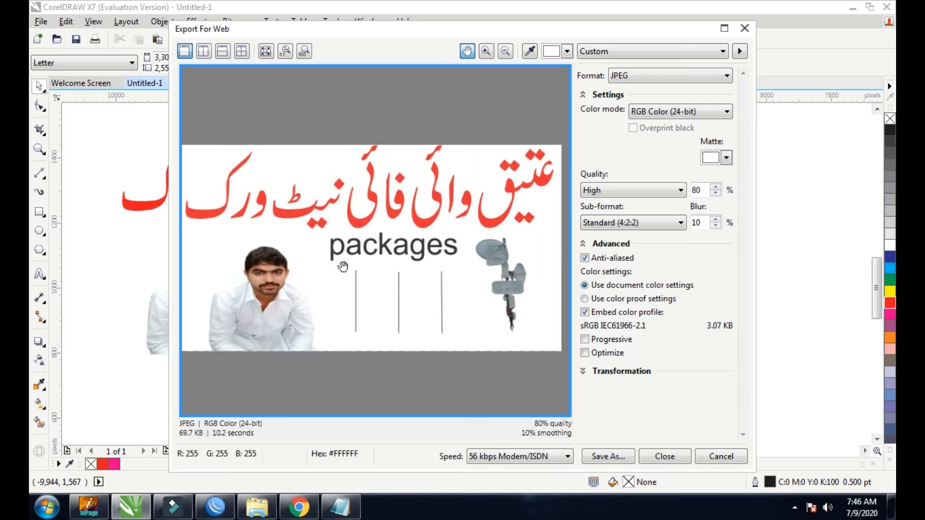
{"action": "left_click", "coordinate": [692, 75]}
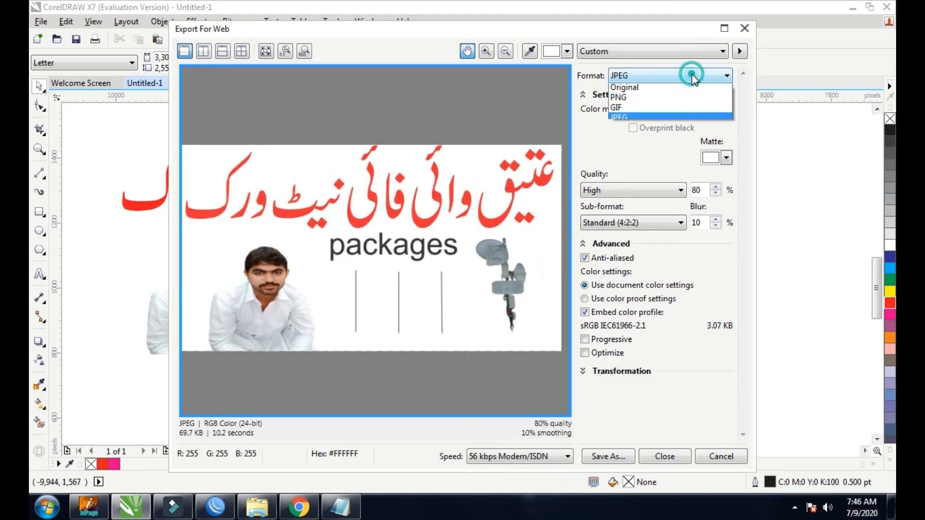
{"action": "left_click", "coordinate": [674, 119]}
{"action": "scroll", "coordinate": [385, 221], "scroll_direction": "down", "scroll_amount": 2}
{"action": "left_click_drag", "start_coordinate": [385, 221], "coordinate": [385, 210]}
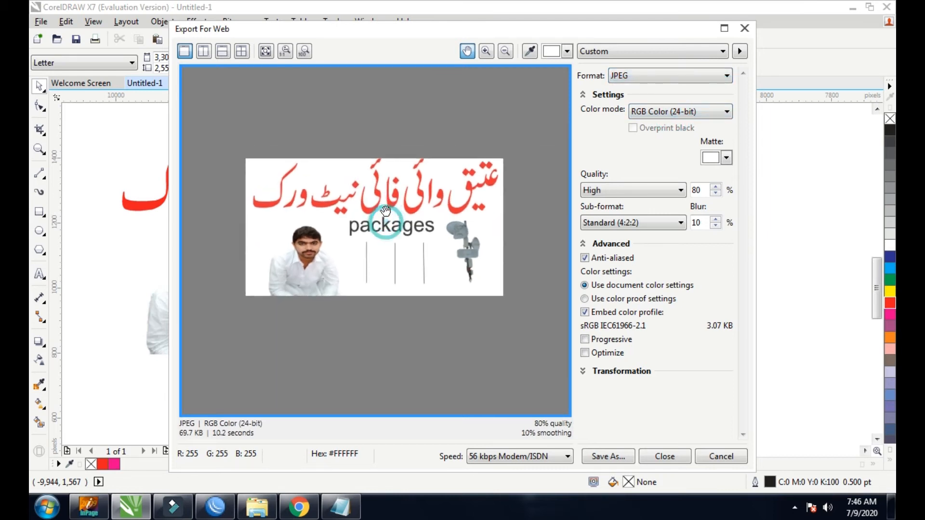
{"action": "left_click", "coordinate": [608, 456]}
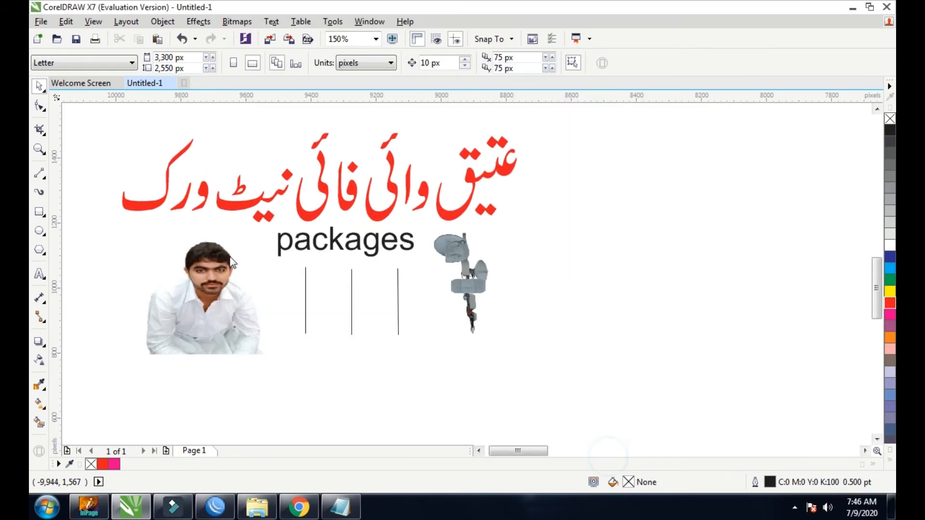
{"action": "left_click", "coordinate": [438, 406]}
- Minimize the open windows, refresh the desktop and open the exported Untitled-1 image to check it, then close it
{"action": "left_click", "coordinate": [850, 7]}
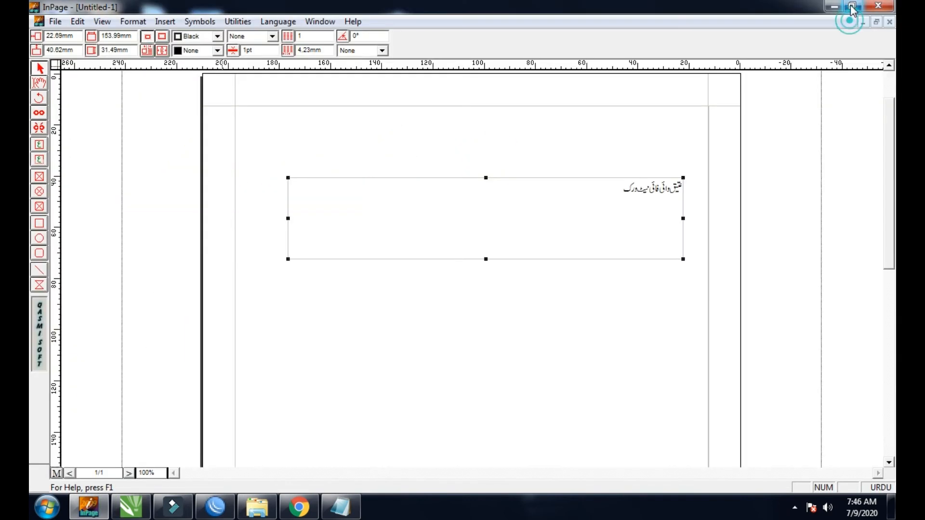
{"action": "left_click", "coordinate": [837, 6]}
{"action": "left_click", "coordinate": [831, 7]}
{"action": "right_click", "coordinate": [451, 237]}
{"action": "left_click", "coordinate": [475, 276]}
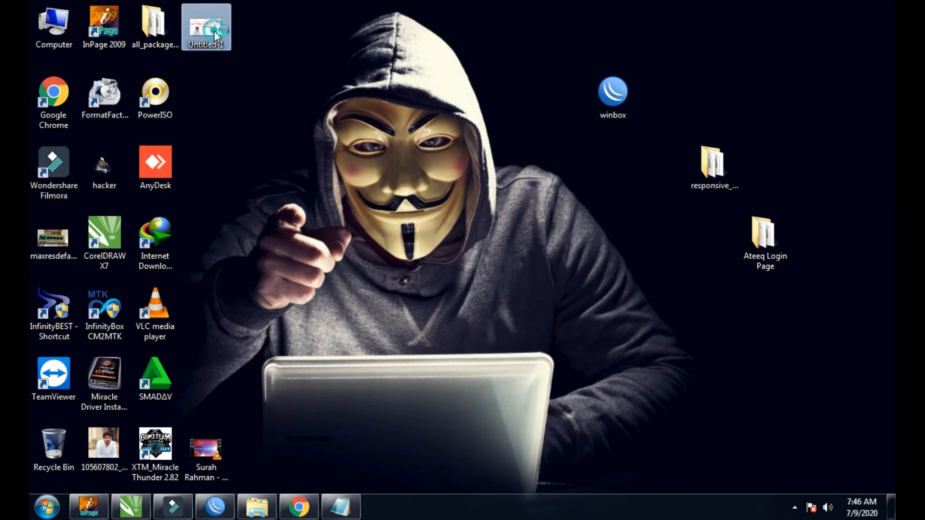
{"action": "double_click", "coordinate": [214, 30]}
{"action": "left_click", "coordinate": [885, 6]}
{"action": "right_click", "coordinate": [558, 170]}
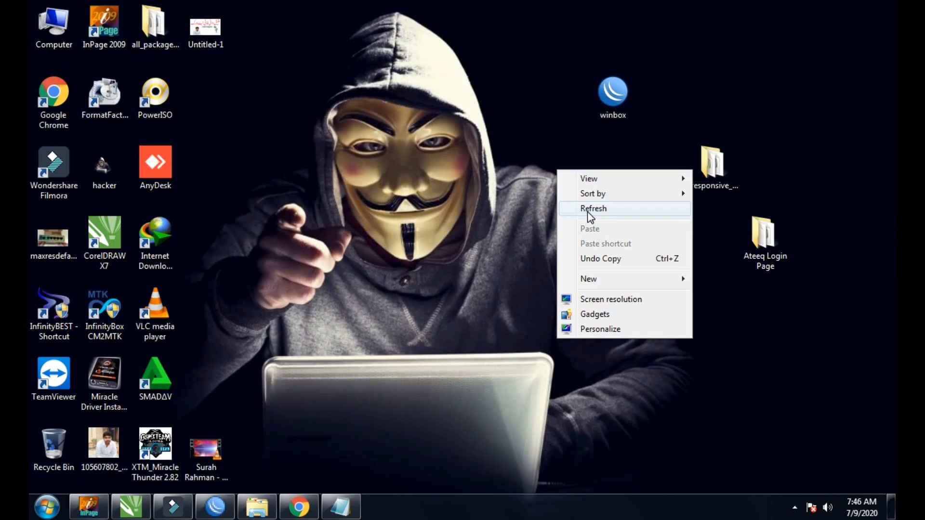
- Refresh the desktop, open the Untitled-1 picture once more to check the exported banner, and close the viewer
{"action": "left_click", "coordinate": [587, 211]}
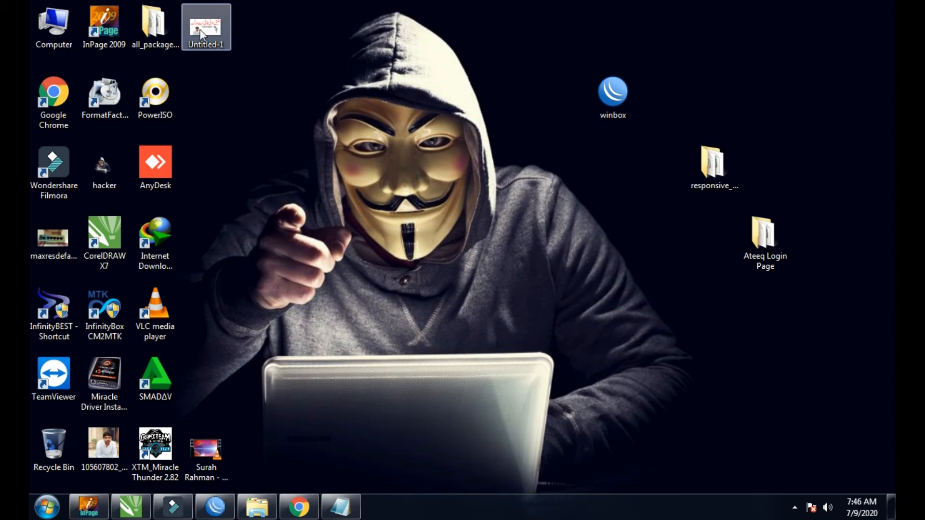
{"action": "double_click", "coordinate": [218, 32]}
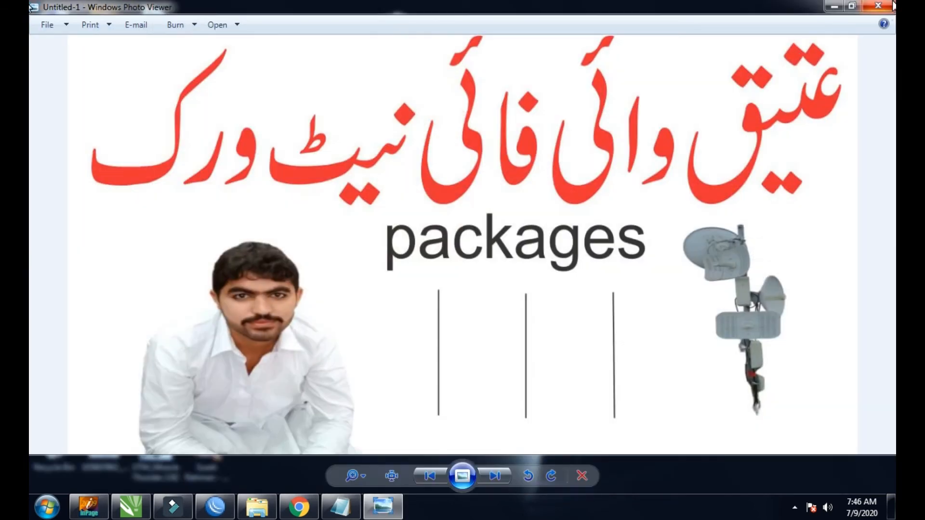
{"action": "left_click", "coordinate": [877, 6]}
{"action": "right_click", "coordinate": [570, 154]}
{"action": "left_click", "coordinate": [587, 191]}
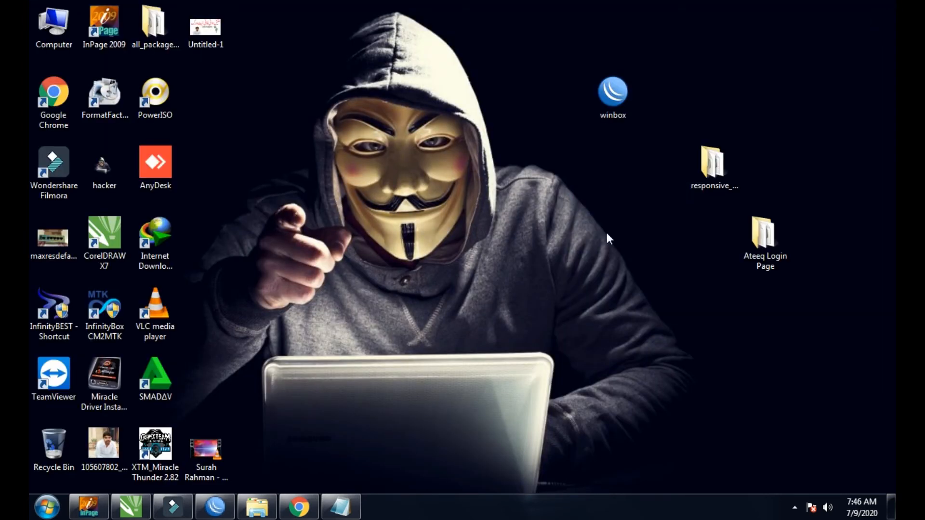
- Open the images folder inside the login page folder and move Untitled-1 into it from the desktop
{"action": "double_click", "coordinate": [777, 231]}
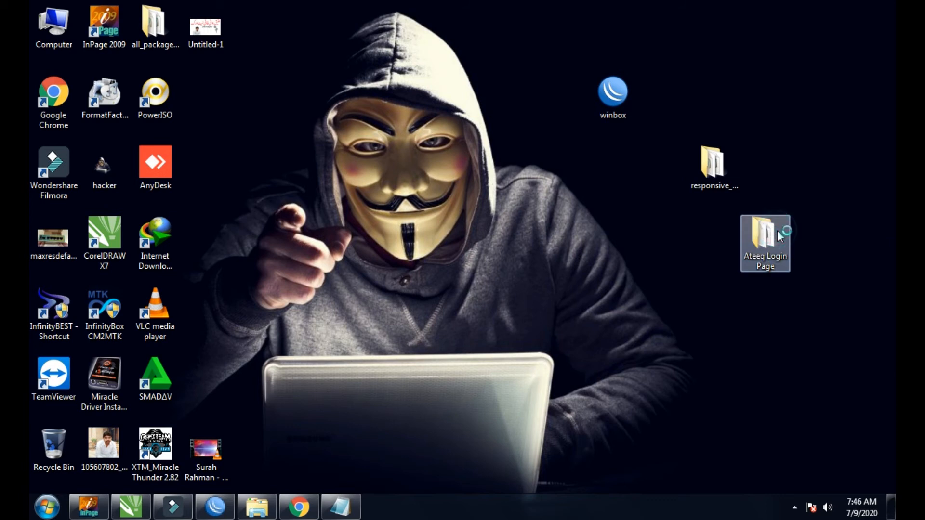
{"action": "double_click", "coordinate": [464, 124]}
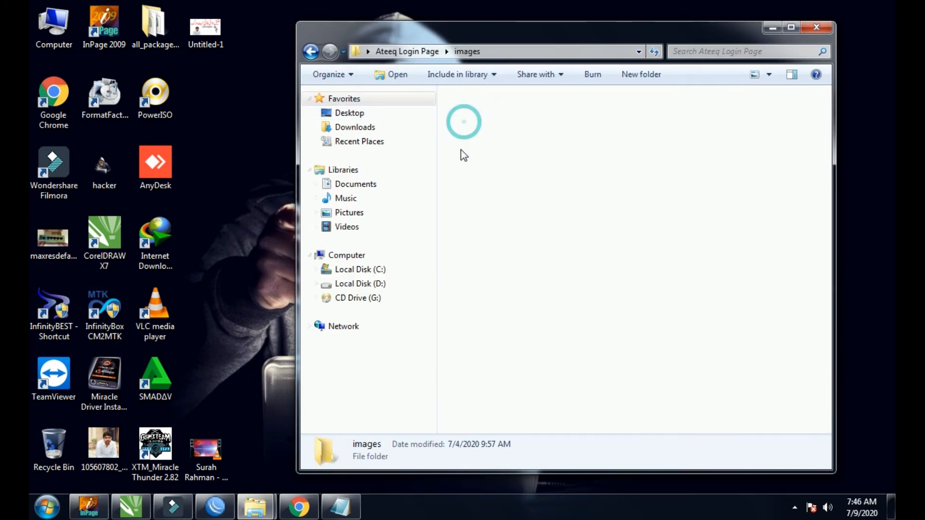
{"action": "left_click_drag", "start_coordinate": [209, 34], "coordinate": [602, 301]}
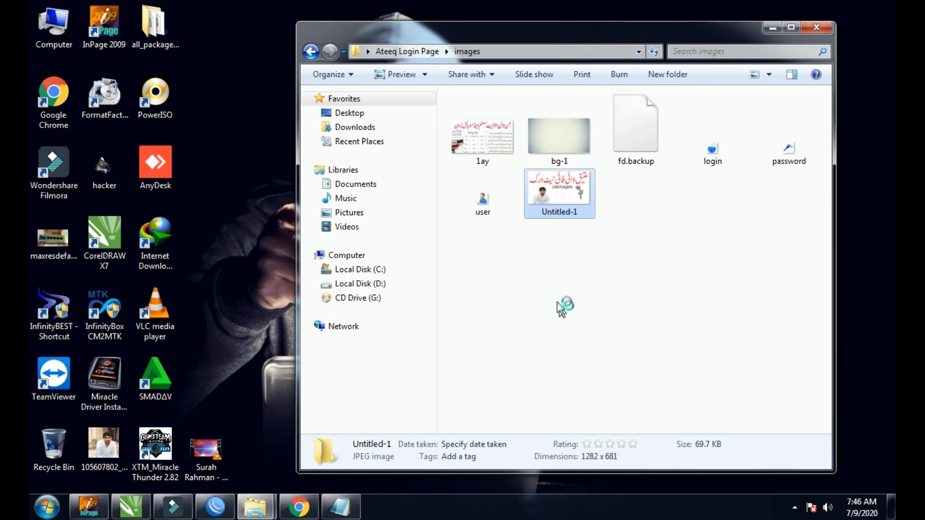
{"action": "left_click", "coordinate": [547, 280]}
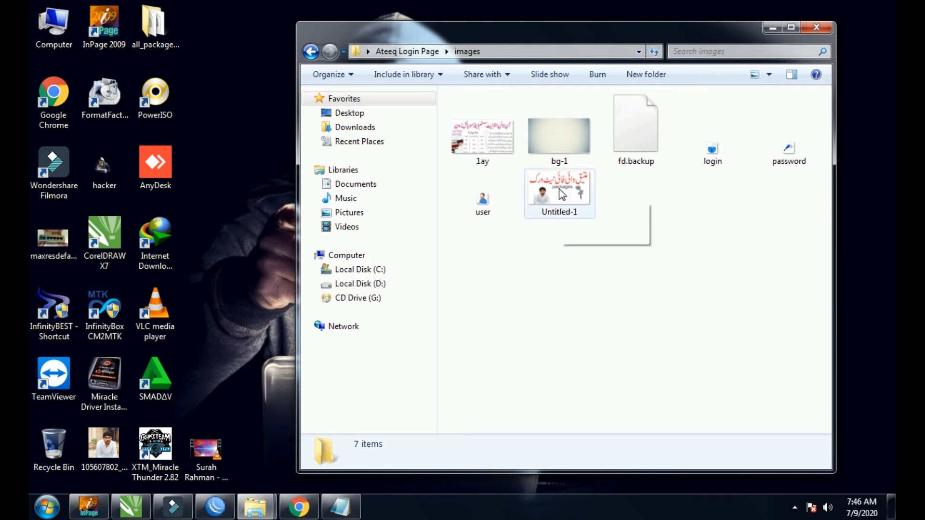
- Check the file details of the old and new banners, and delete the old 1ay image from the images folder
{"action": "mouse_move", "coordinate": [562, 194]}
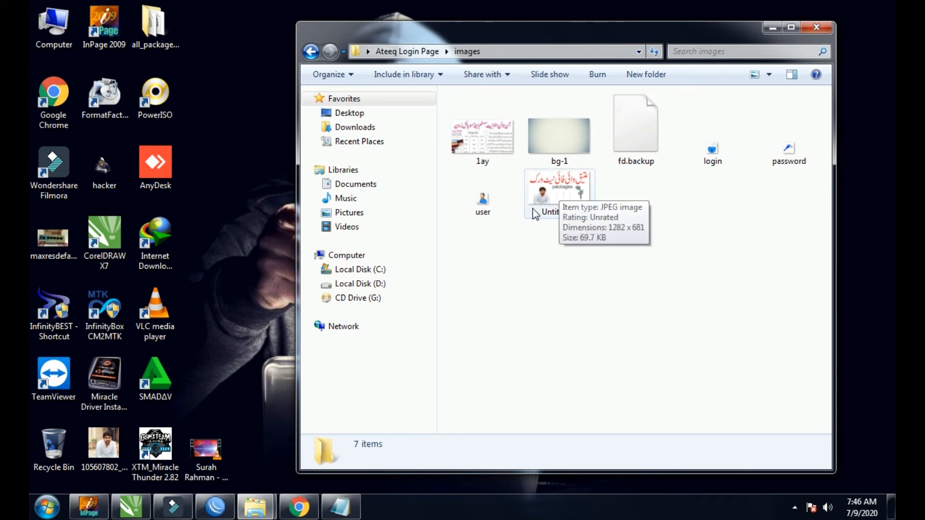
{"action": "mouse_move", "coordinate": [477, 151]}
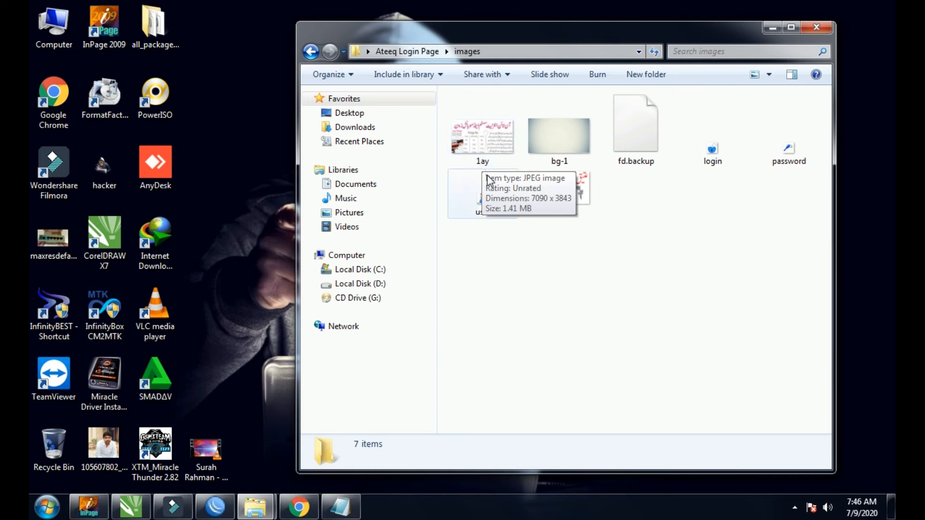
{"action": "right_click", "coordinate": [478, 150]}
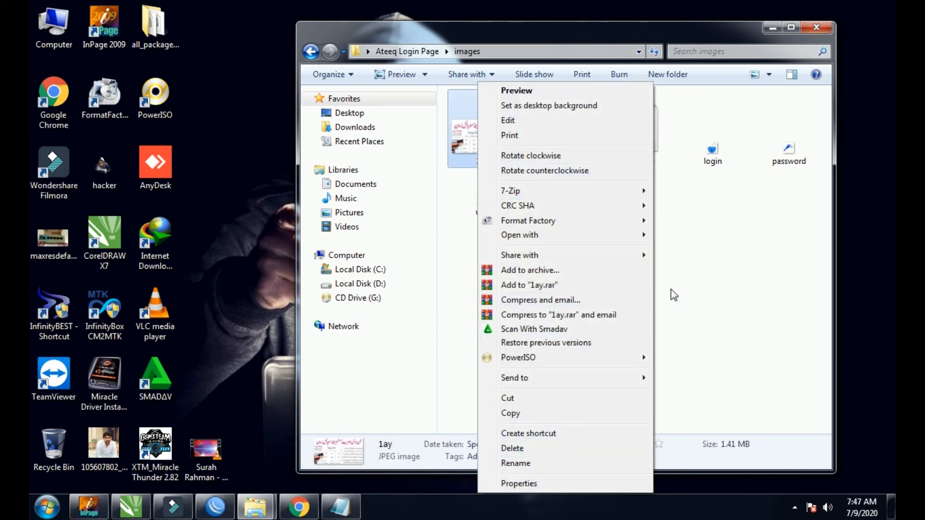
{"action": "right_click", "coordinate": [562, 212]}
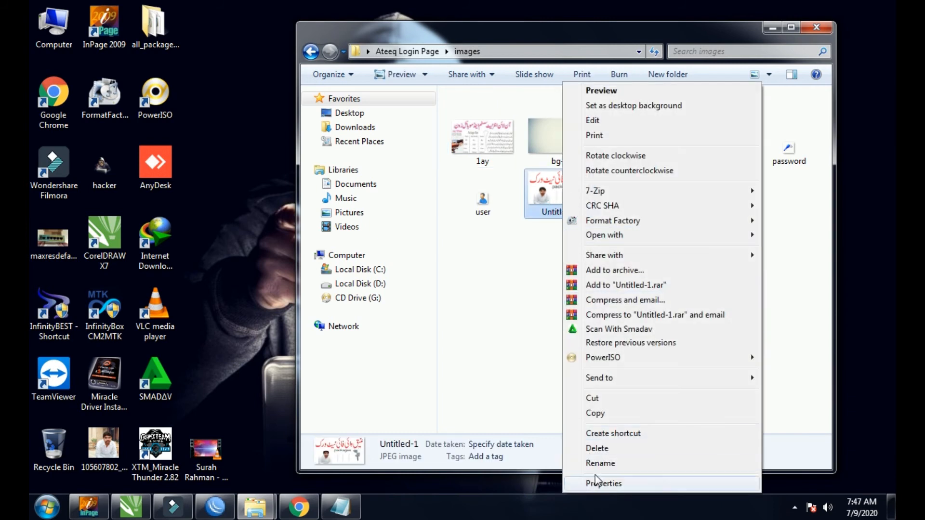
{"action": "right_click", "coordinate": [488, 156]}
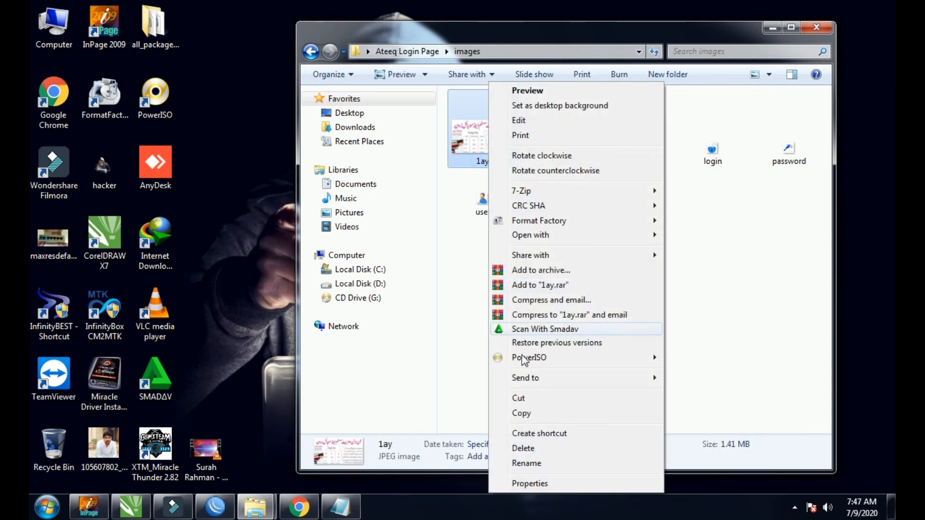
{"action": "left_click", "coordinate": [529, 449]}
{"action": "left_click", "coordinate": [527, 295]}
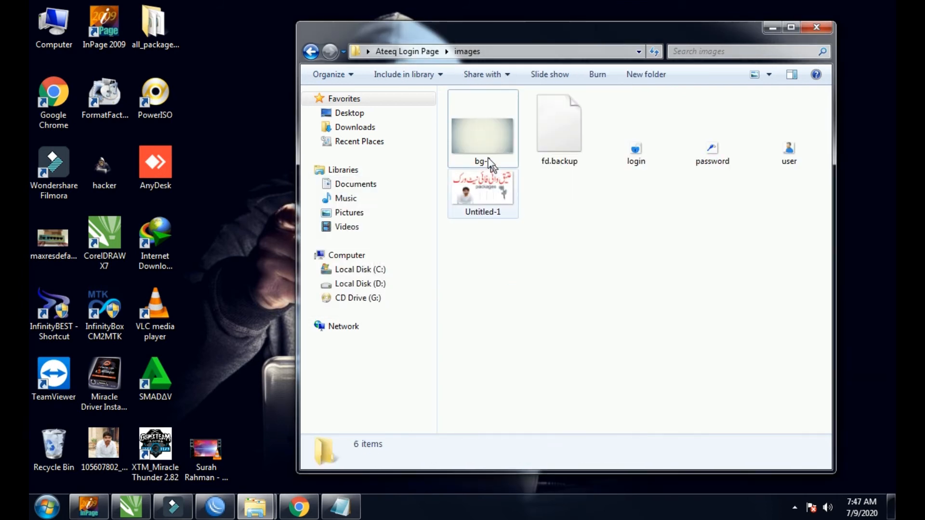
- Rename the Untitled-1 image in the images folder as 1ay
{"action": "left_click_drag", "start_coordinate": [481, 192], "coordinate": [782, 160]}
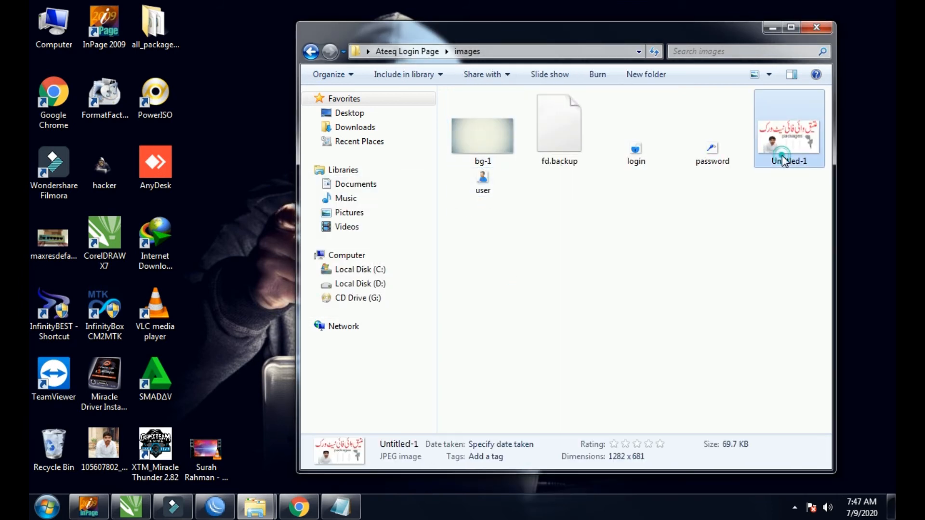
{"action": "right_click", "coordinate": [782, 160]}
{"action": "left_click", "coordinate": [747, 466]}
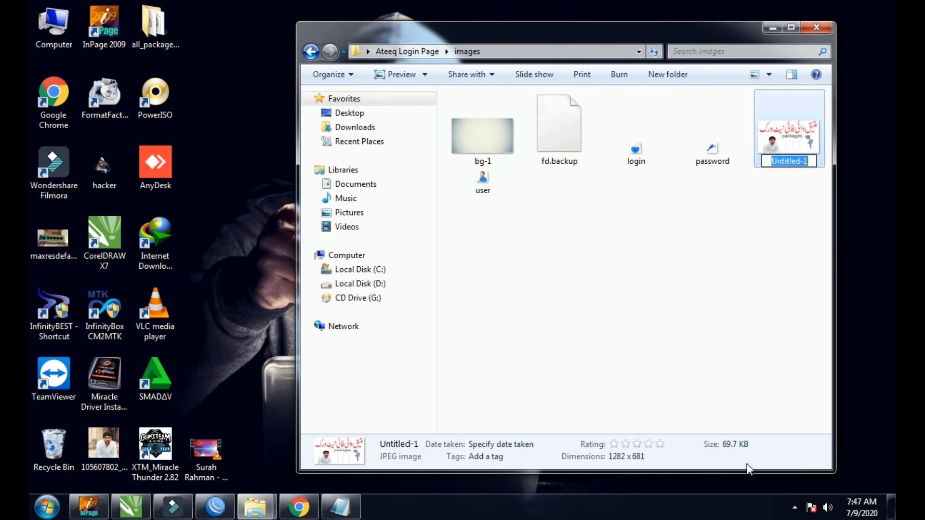
{"action": "type", "text": "1ay"}
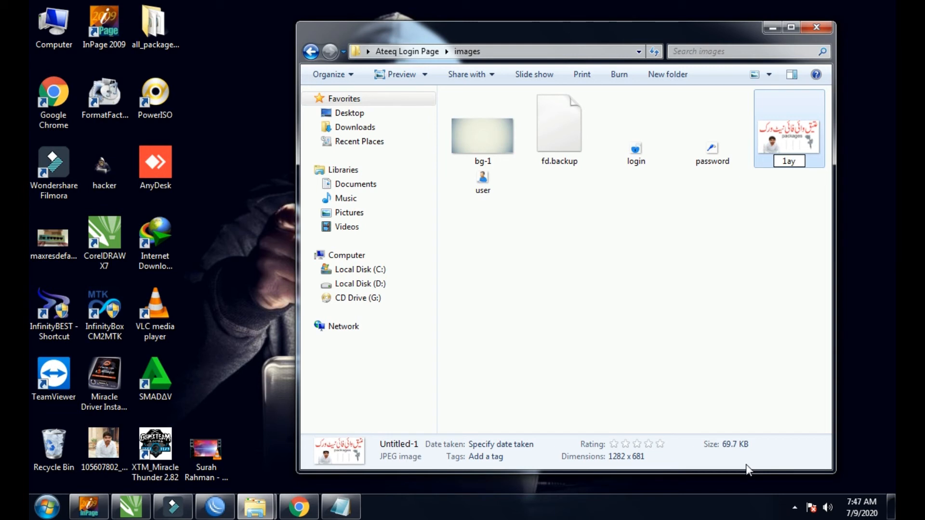
{"action": "key", "text": "Return"}
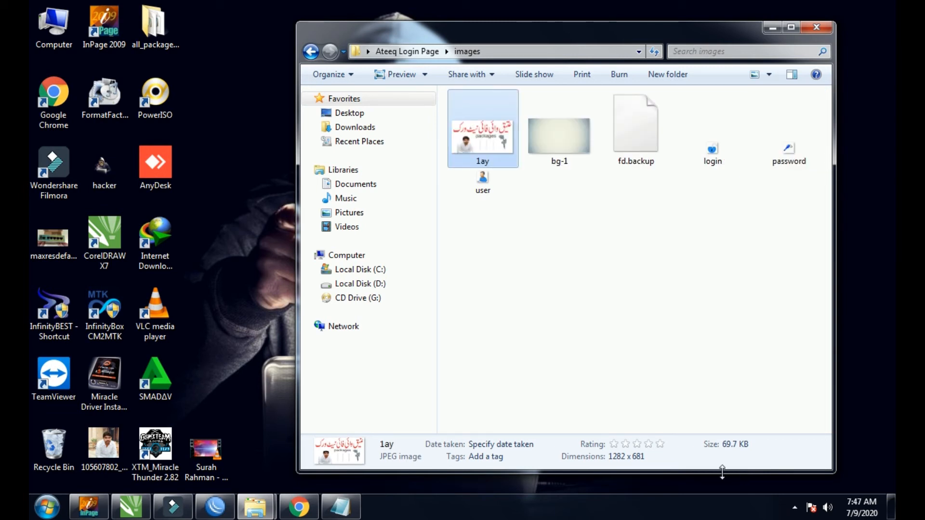
{"action": "left_click", "coordinate": [667, 326]}
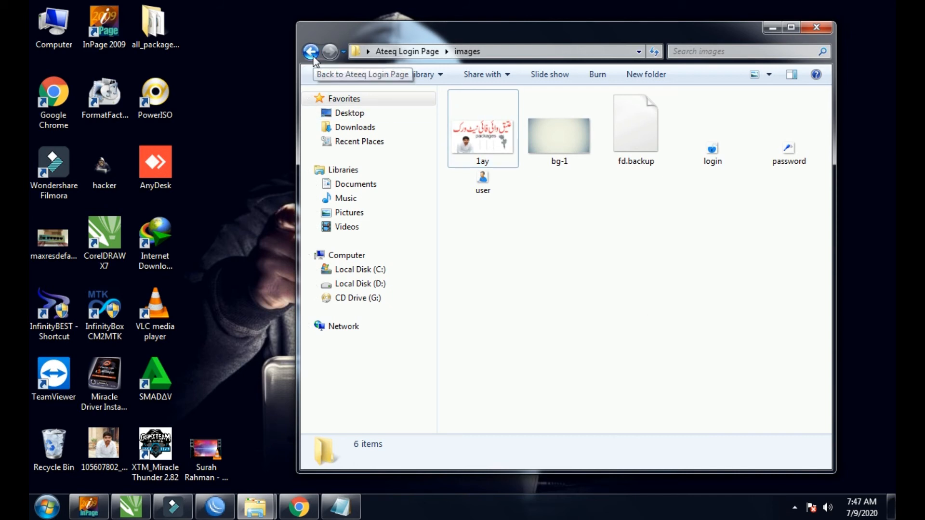
- Open the login HTML file from the parent folder in Google Chrome, examine the new banner on the page, and minimize the browser
{"action": "left_click", "coordinate": [312, 54]}
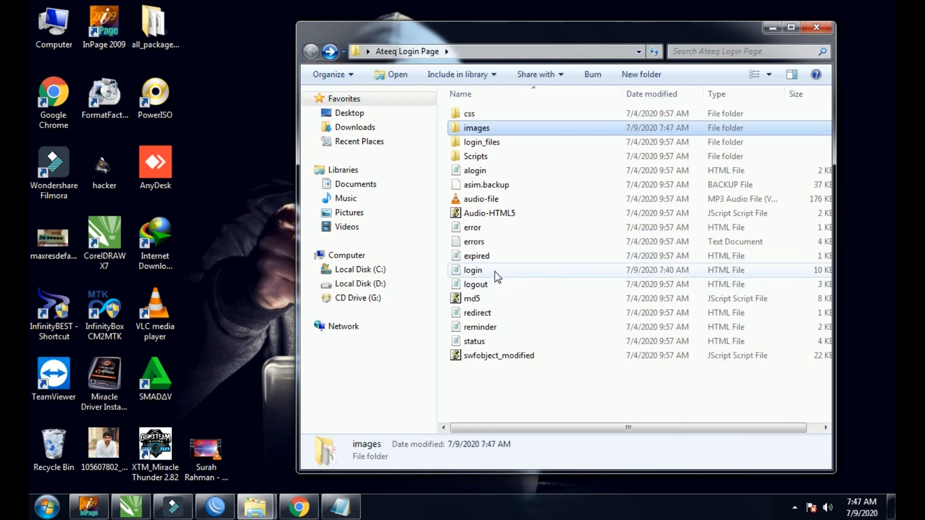
{"action": "left_click", "coordinate": [496, 271]}
{"action": "right_click", "coordinate": [496, 271]}
{"action": "mouse_move", "coordinate": [534, 238]}
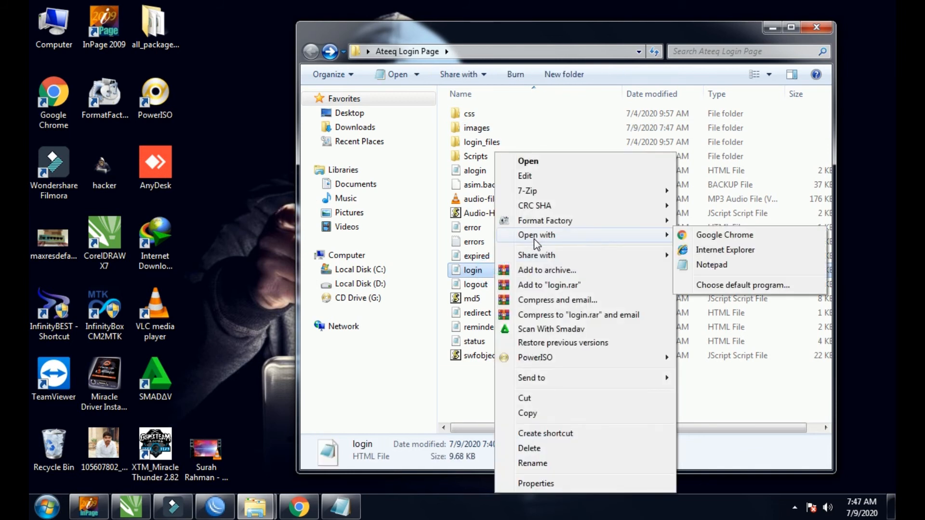
{"action": "left_click", "coordinate": [696, 235]}
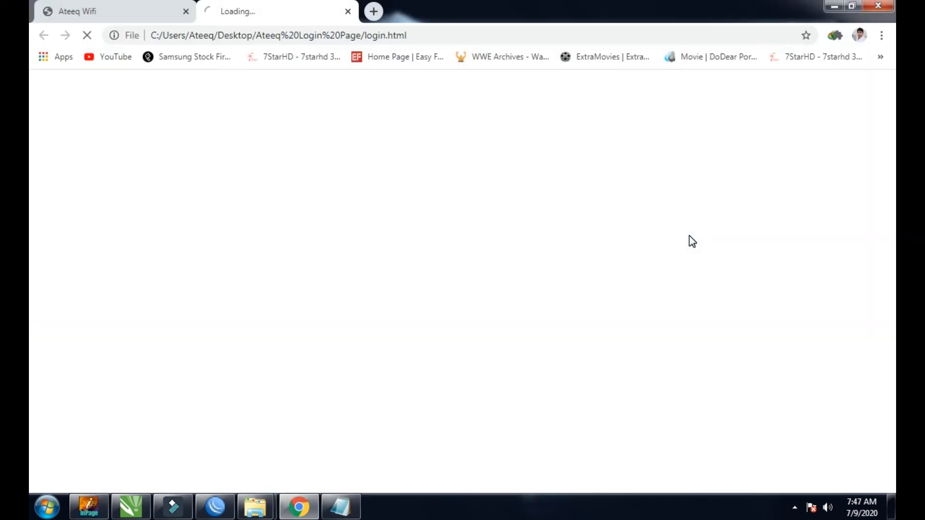
{"action": "scroll", "coordinate": [614, 348], "scroll_direction": "down", "scroll_amount": 2}
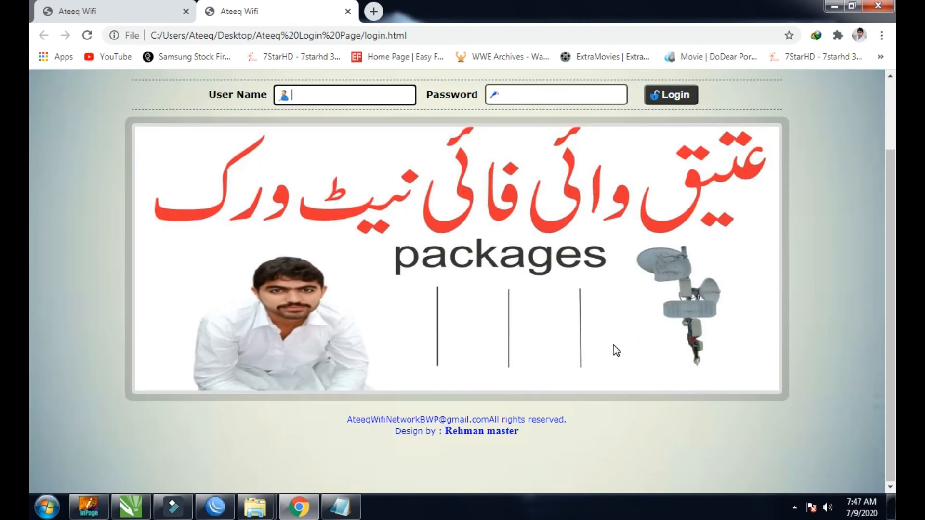
{"action": "scroll", "coordinate": [616, 351], "scroll_direction": "up", "scroll_amount": 2}
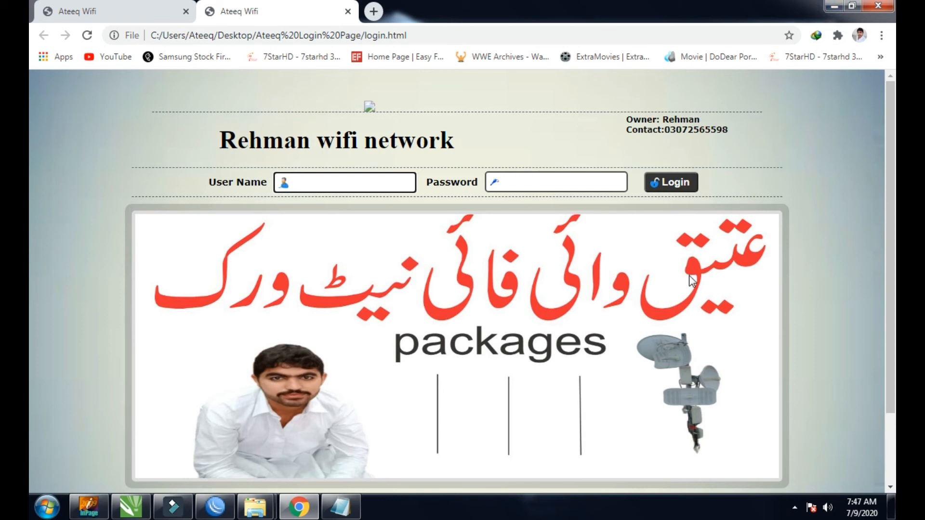
{"action": "scroll", "coordinate": [695, 331], "scroll_direction": "down", "scroll_amount": 2}
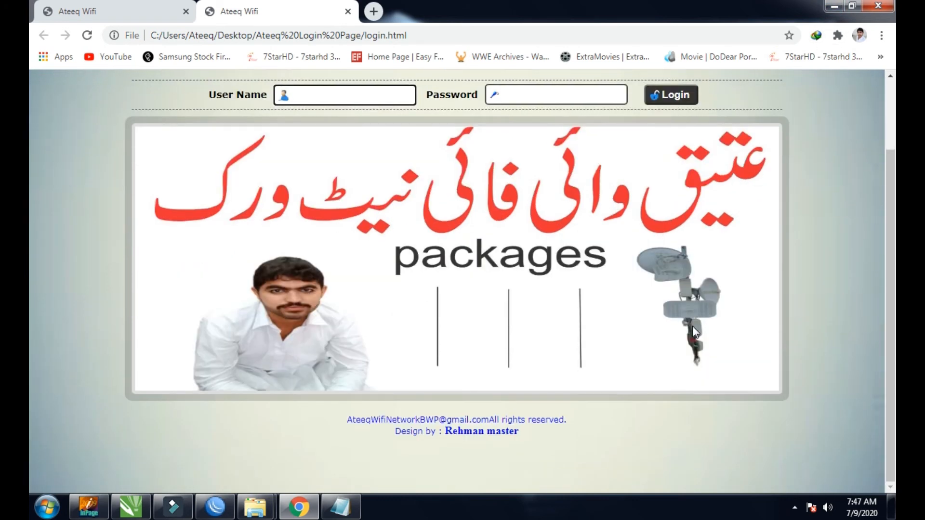
{"action": "scroll", "coordinate": [692, 325], "scroll_direction": "up", "scroll_amount": 2}
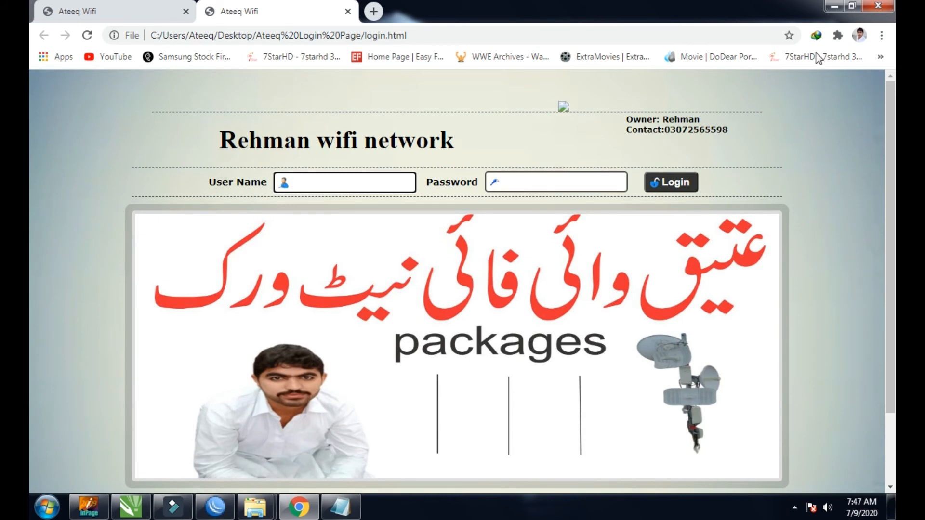
{"action": "left_click", "coordinate": [830, 9]}
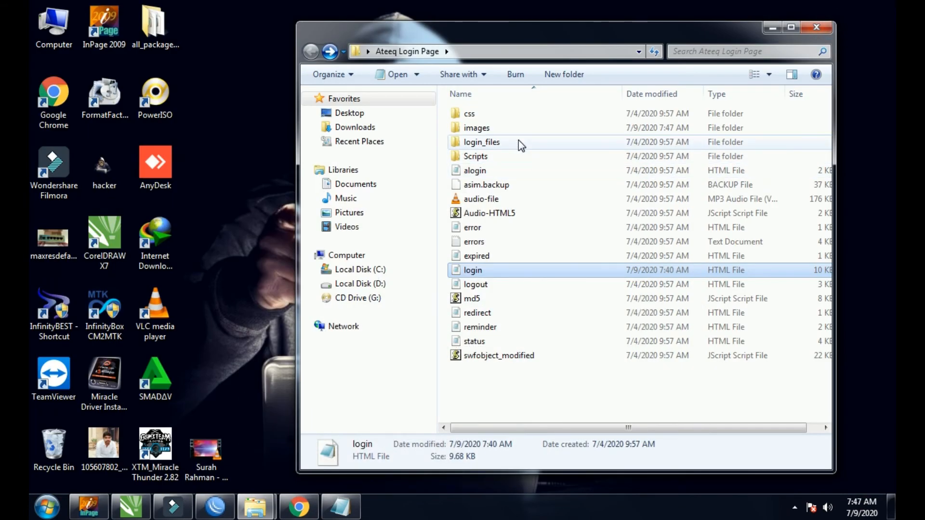
- Open the images folder, switch to CorelDRAW and undo the deletion of the rectangle framing the banner
{"action": "double_click", "coordinate": [518, 134]}
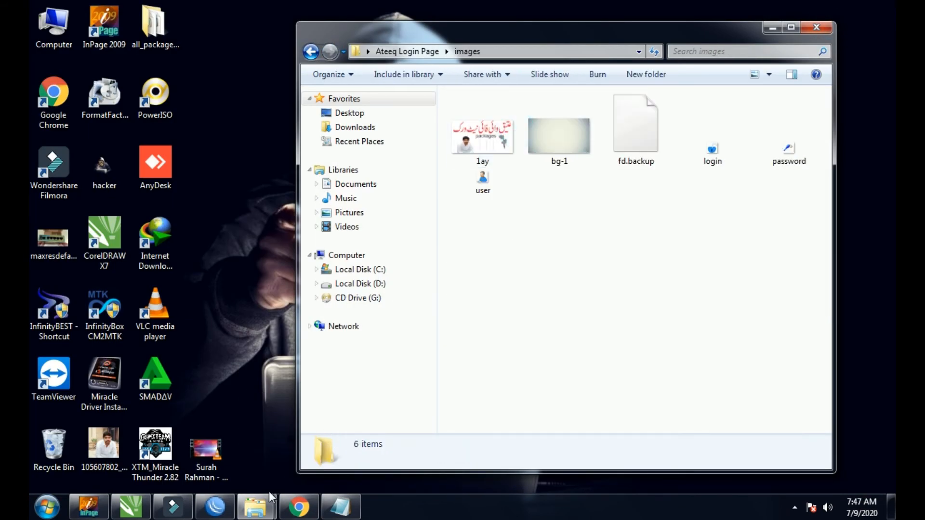
{"action": "left_click", "coordinate": [131, 506]}
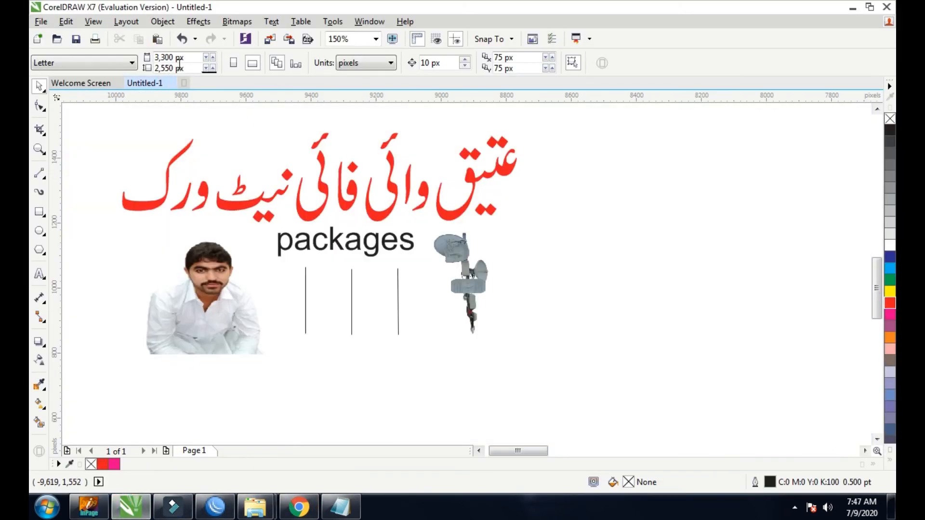
{"action": "left_click", "coordinate": [181, 40]}
{"action": "left_click", "coordinate": [615, 211]}
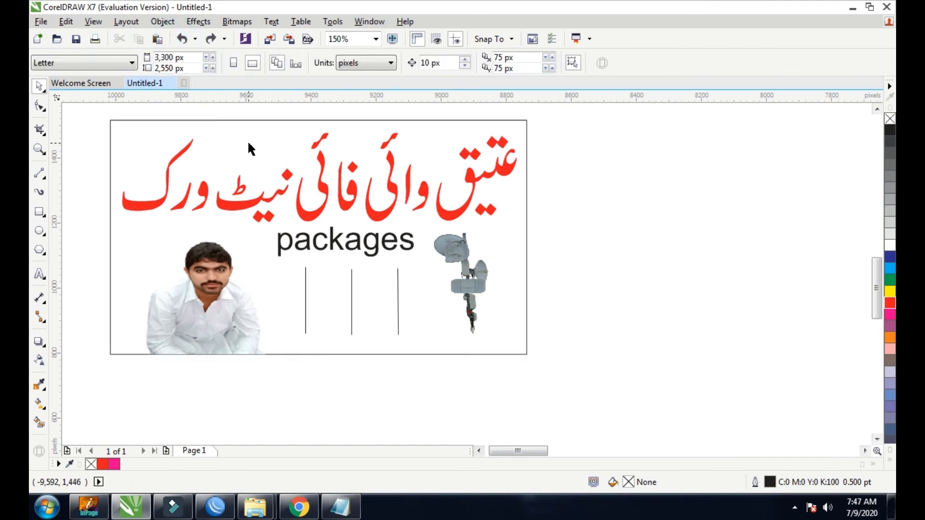
- Adjust the height of the red Urdu title slightly at its upper edge within the banner frame, and deselect it
{"action": "left_click", "coordinate": [169, 172]}
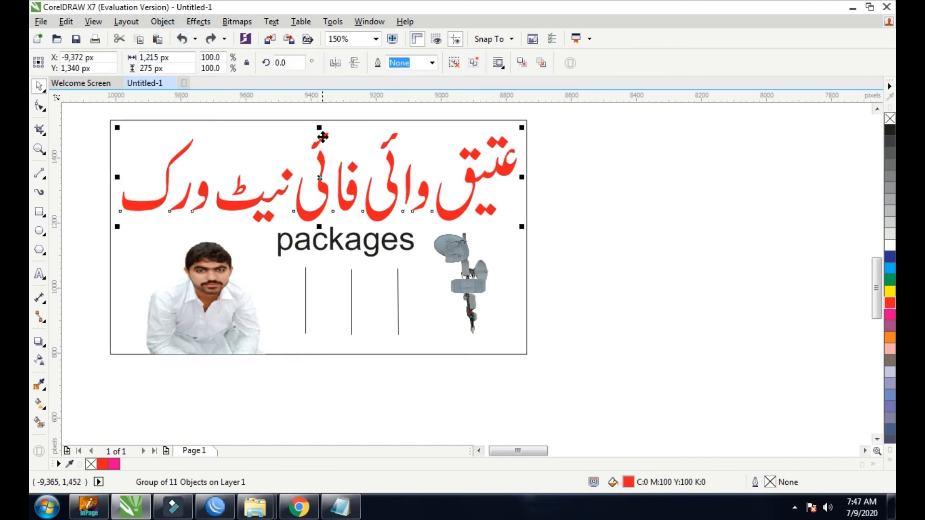
{"action": "left_click_drag", "start_coordinate": [320, 128], "coordinate": [323, 129]}
{"action": "mouse_move", "coordinate": [322, 124]}
{"action": "left_mouse_down"}
{"action": "mouse_move", "coordinate": [322, 111]}
{"action": "mouse_move", "coordinate": [322, 126]}
{"action": "left_mouse_up"}
{"action": "left_click", "coordinate": [543, 242]}
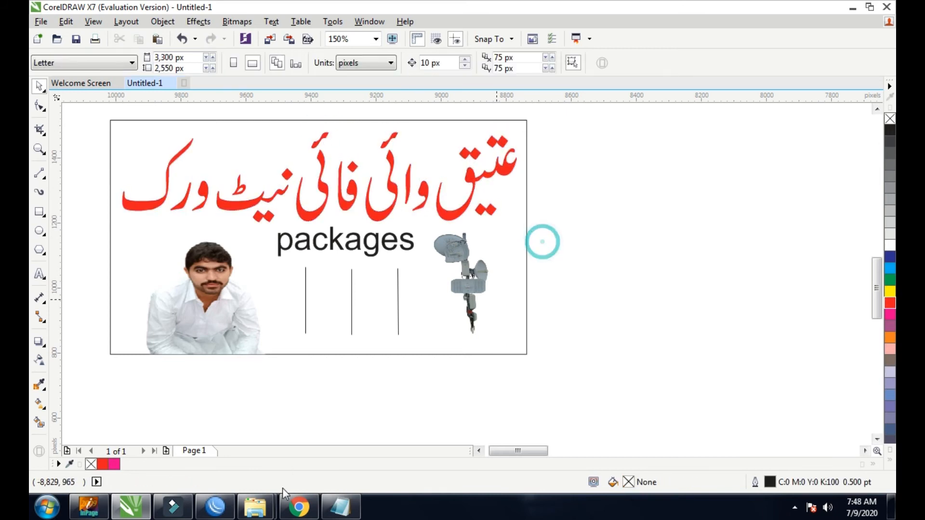
- Switch to Chrome to compare the banner's fit on the login page, return to CorelDRAW and check the page width
{"action": "left_click", "coordinate": [299, 506]}
{"action": "scroll", "coordinate": [540, 366], "scroll_direction": "down", "scroll_amount": 2}
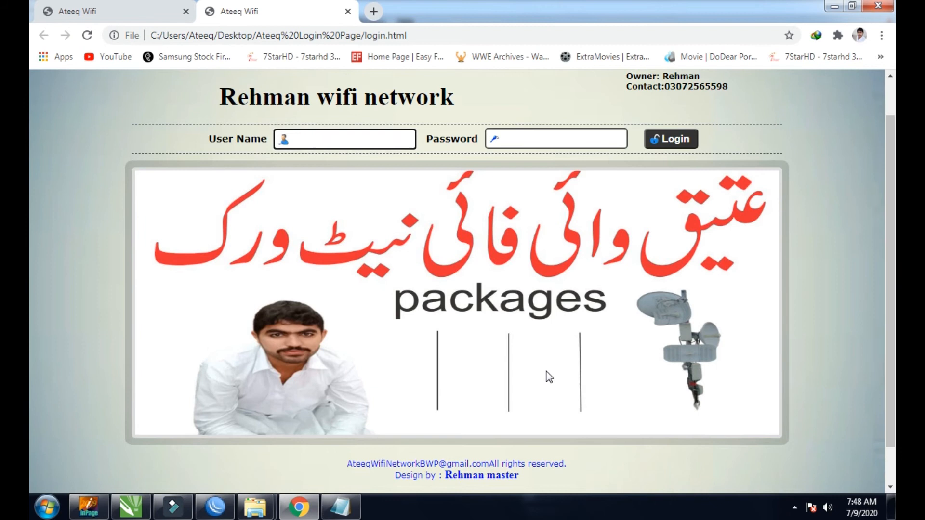
{"action": "left_click", "coordinate": [298, 507]}
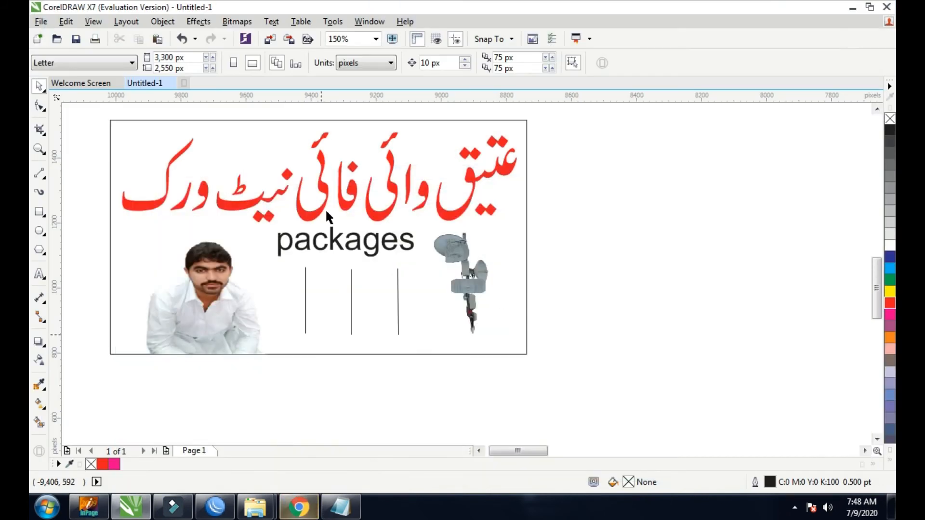
{"action": "left_click", "coordinate": [197, 62]}
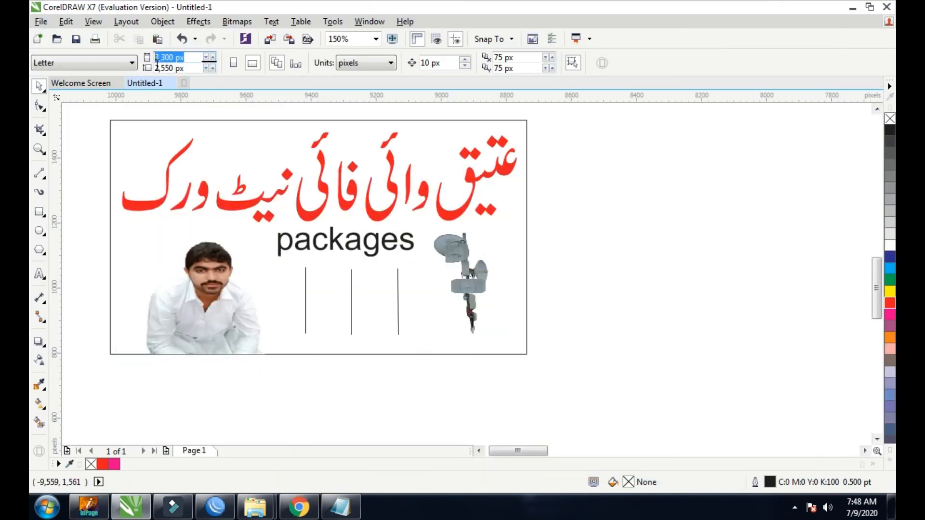
{"action": "left_click", "coordinate": [593, 329]}
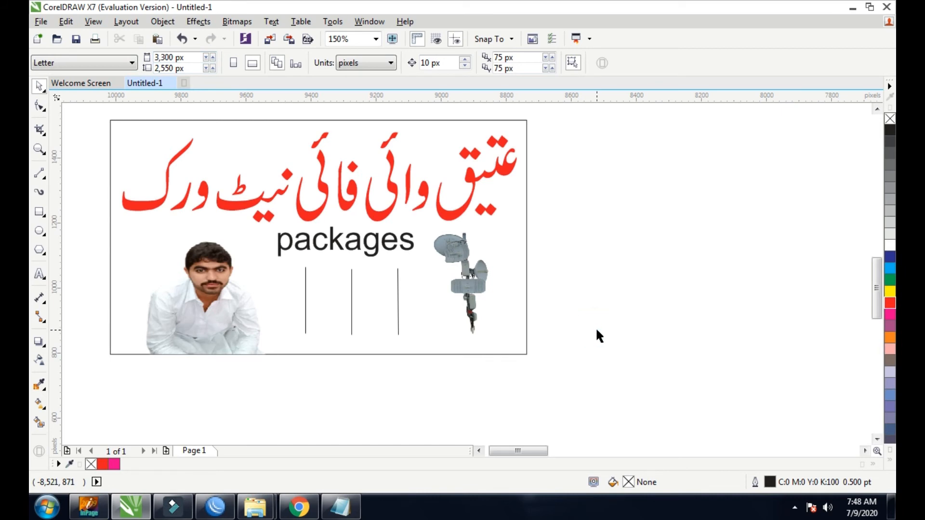
- Check the page width setting of the banner document and minimize CorelDRAW
{"action": "left_click", "coordinate": [188, 58]}
{"action": "left_click", "coordinate": [701, 234]}
{"action": "left_click", "coordinate": [189, 58]}
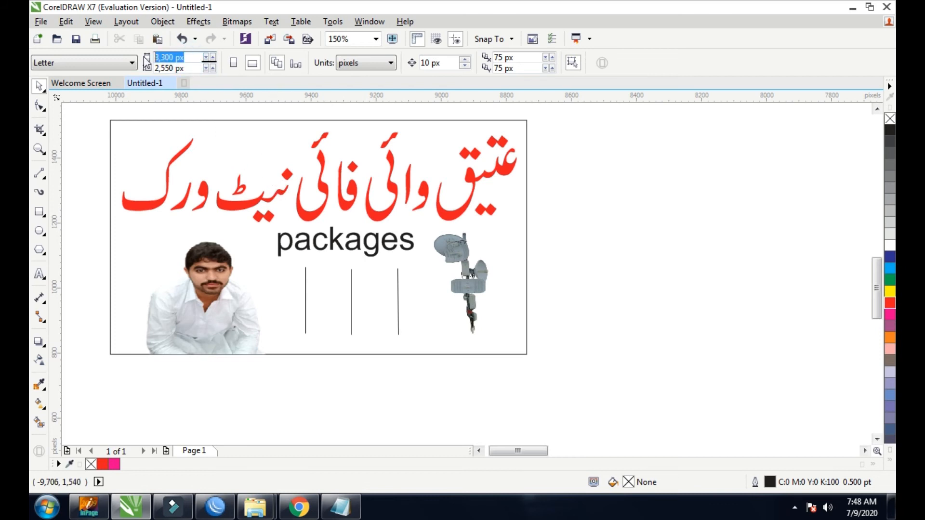
{"action": "left_click", "coordinate": [567, 234]}
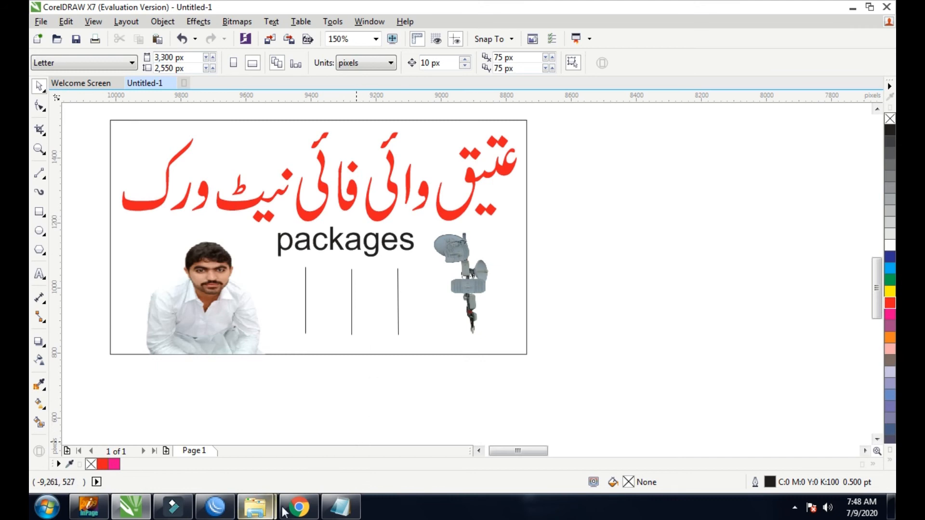
{"action": "left_click", "coordinate": [853, 8]}
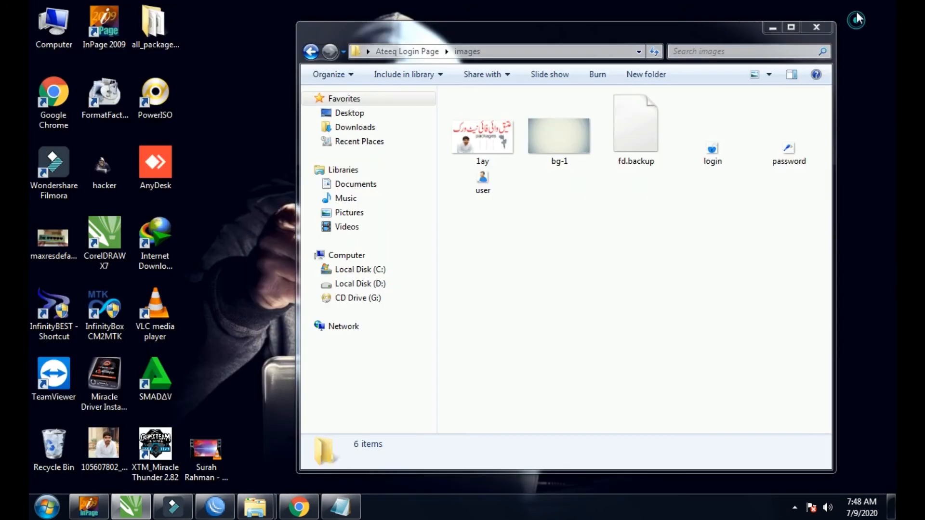
- Return to the parent login page folder and examine the details of the audio-file MP3
{"action": "left_click", "coordinate": [310, 51]}
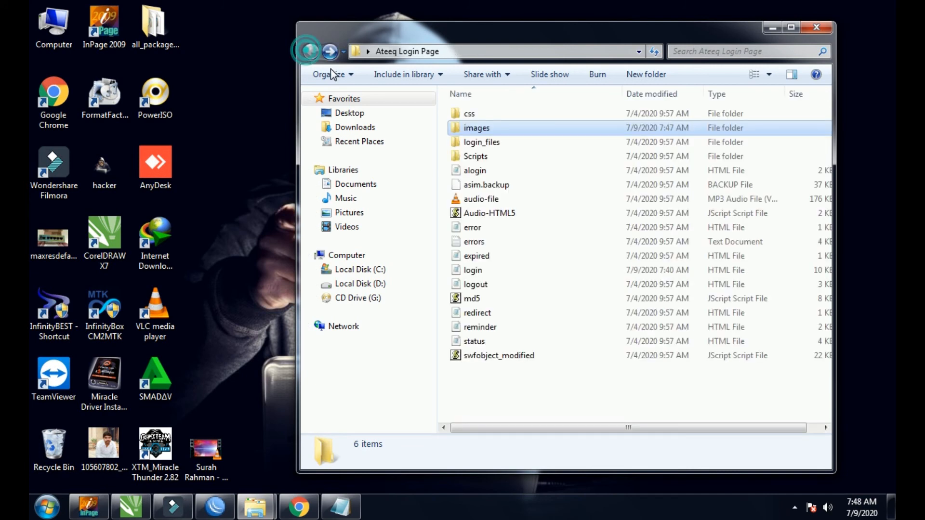
{"action": "left_click_drag", "start_coordinate": [557, 30], "coordinate": [637, 24]}
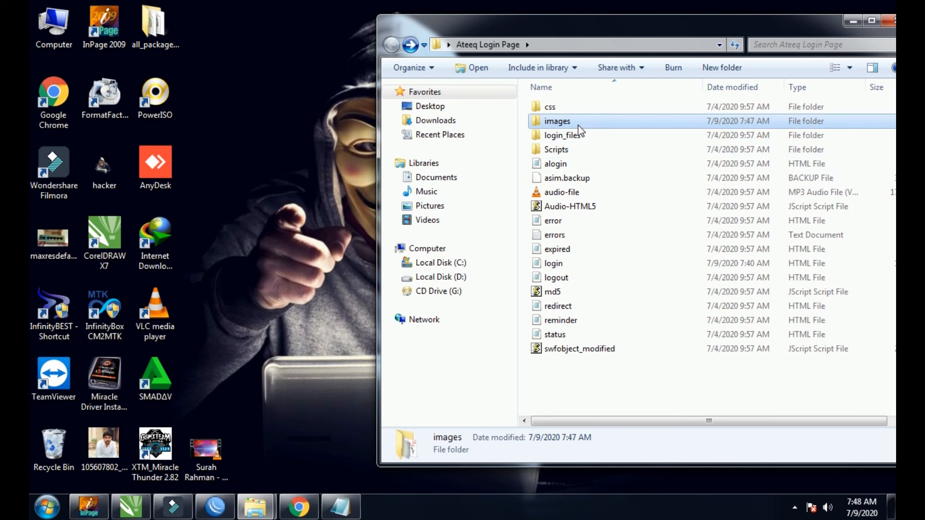
{"action": "left_click", "coordinate": [599, 197]}
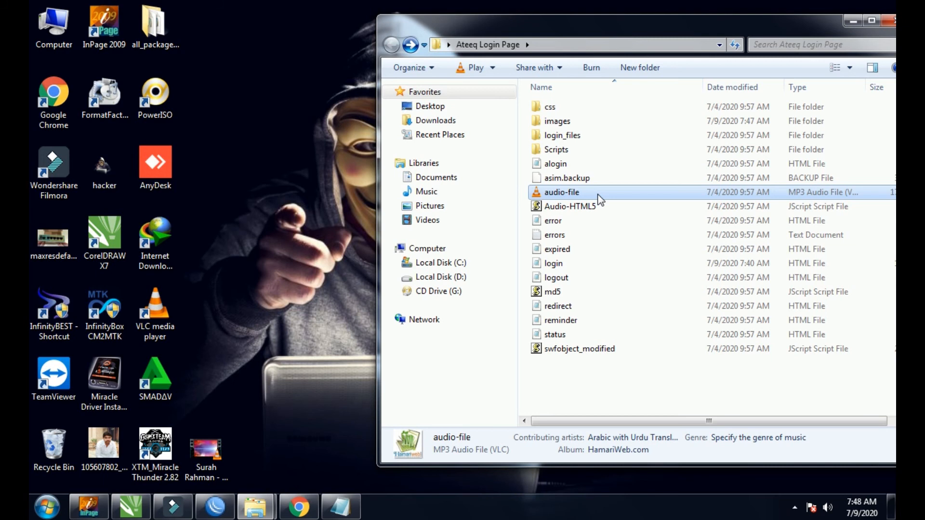
{"action": "left_click_drag", "start_coordinate": [586, 18], "coordinate": [547, 54]}
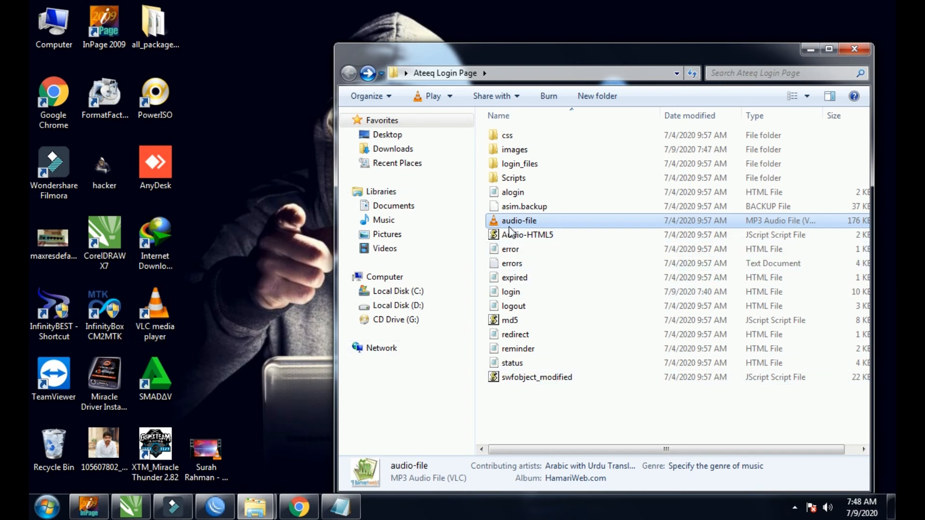
{"action": "mouse_move", "coordinate": [527, 227]}
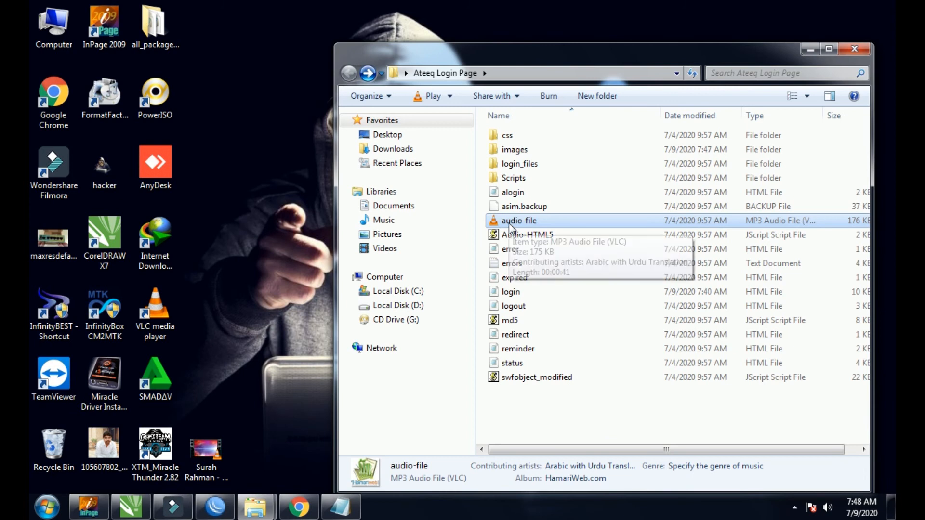
- Close the login page folder and start WinBox from the desktop
{"action": "left_click", "coordinate": [854, 49]}
{"action": "right_click", "coordinate": [616, 207]}
{"action": "left_click", "coordinate": [643, 246]}
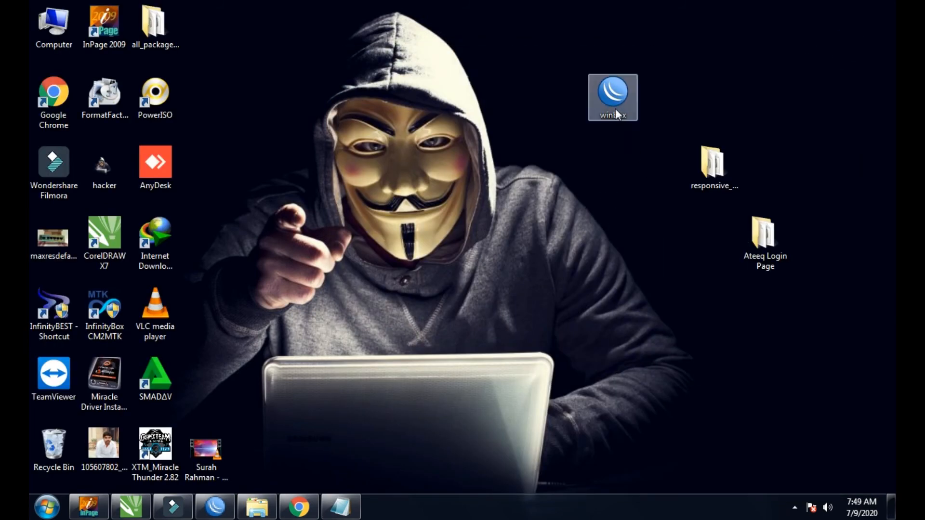
{"action": "double_click", "coordinate": [614, 109]}
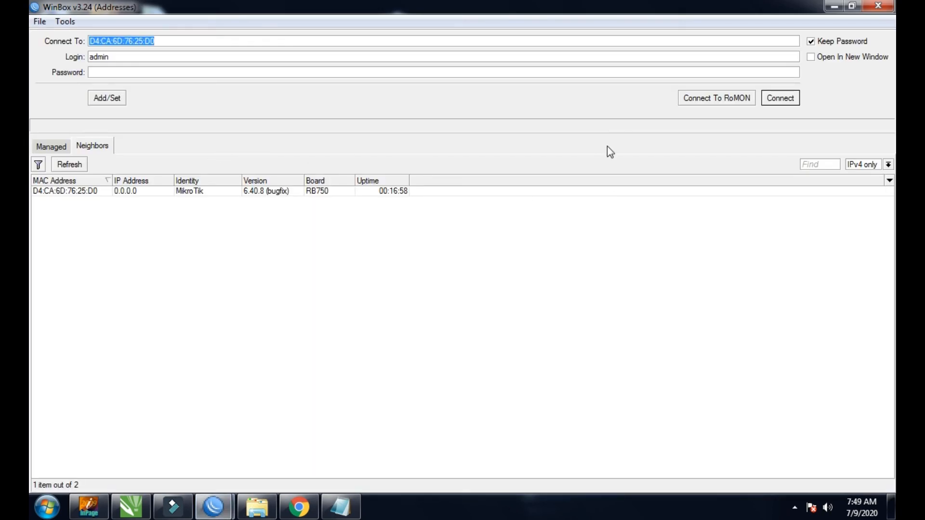
- Select the MikroTik RB750 router among the neighbors and connect as admin with the router password
{"action": "left_click", "coordinate": [771, 102]}
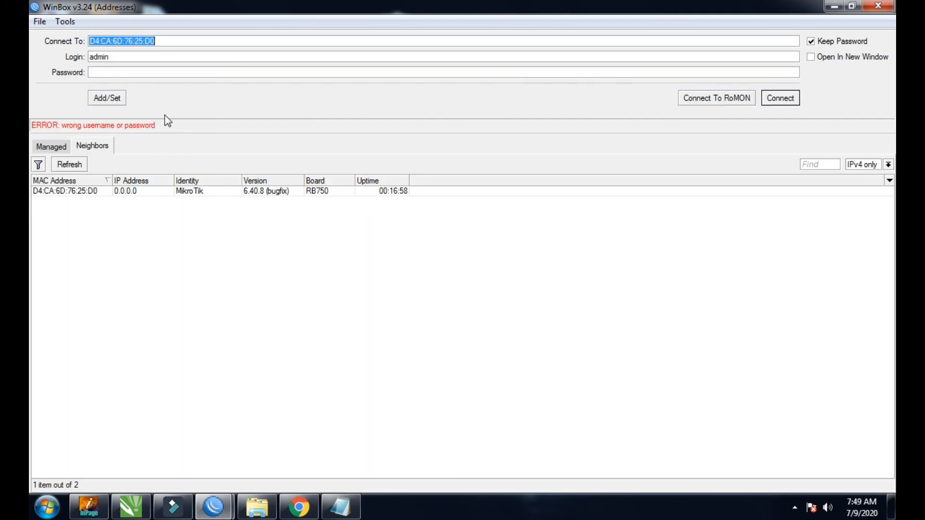
{"action": "left_click", "coordinate": [74, 191]}
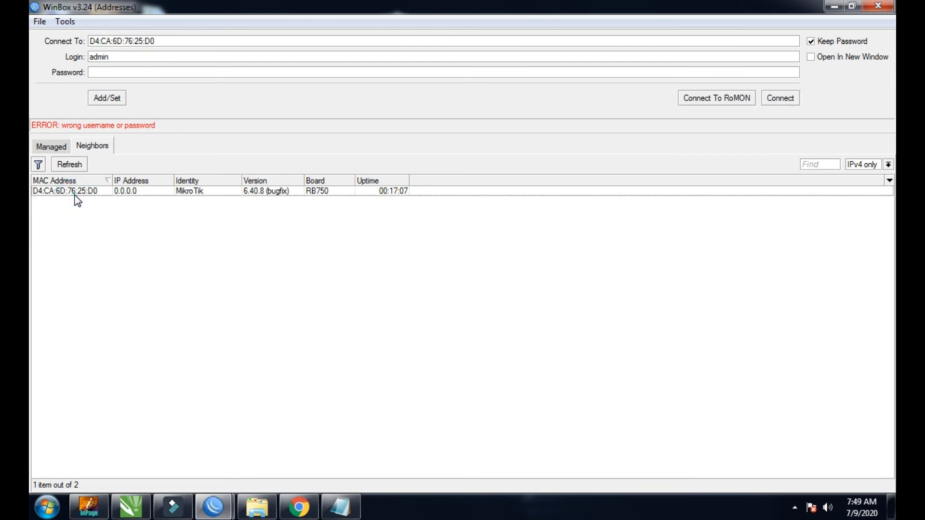
{"action": "left_click", "coordinate": [781, 99]}
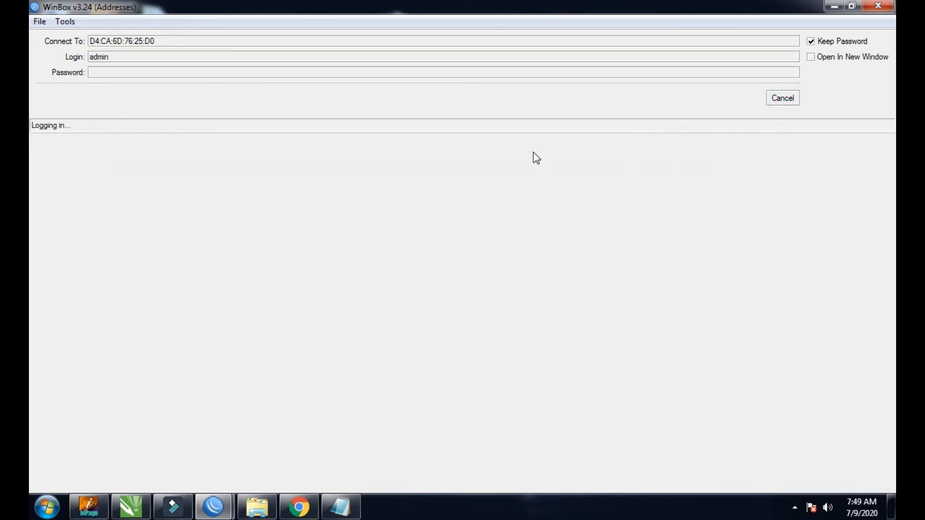
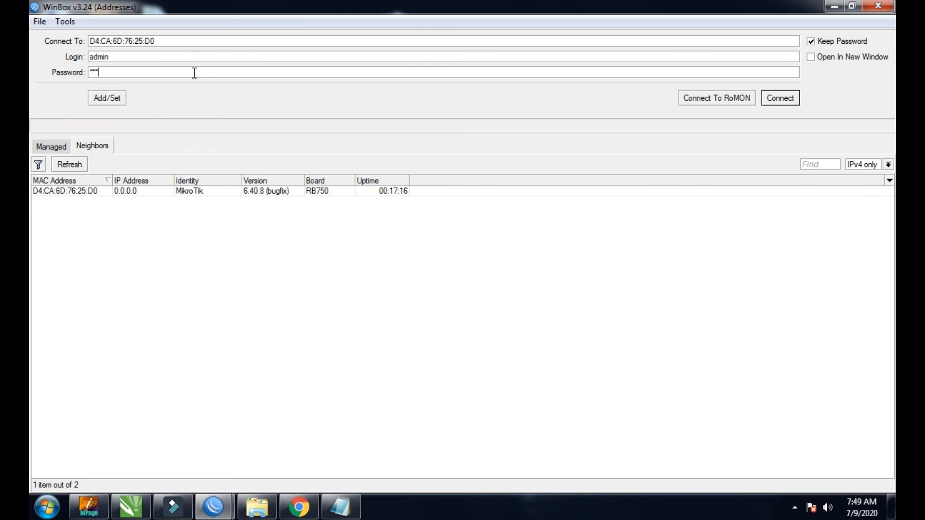
{"action": "key", "text": "Return"}
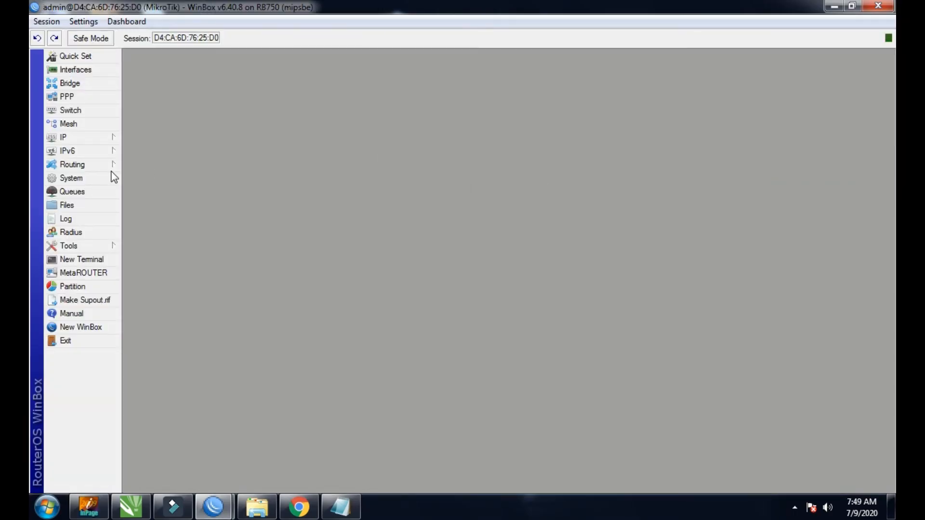
- Open the router's file list, select the hotspot directory and restore WinBox to a smaller window
{"action": "left_click", "coordinate": [72, 206]}
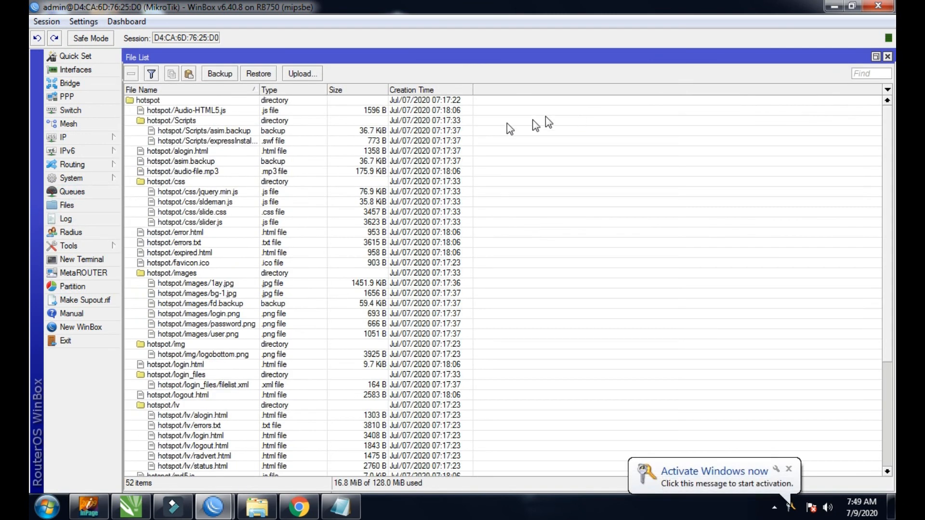
{"action": "left_click", "coordinate": [210, 102]}
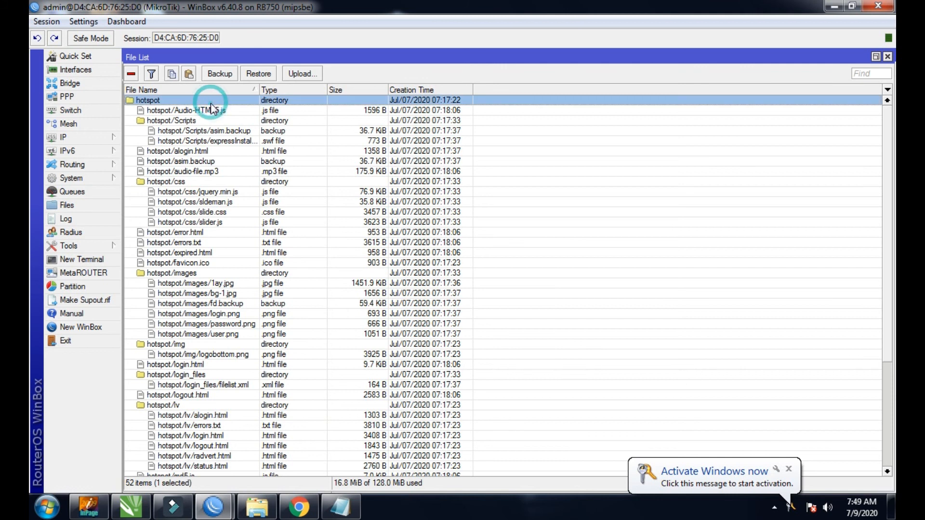
{"action": "left_click", "coordinate": [852, 6]}
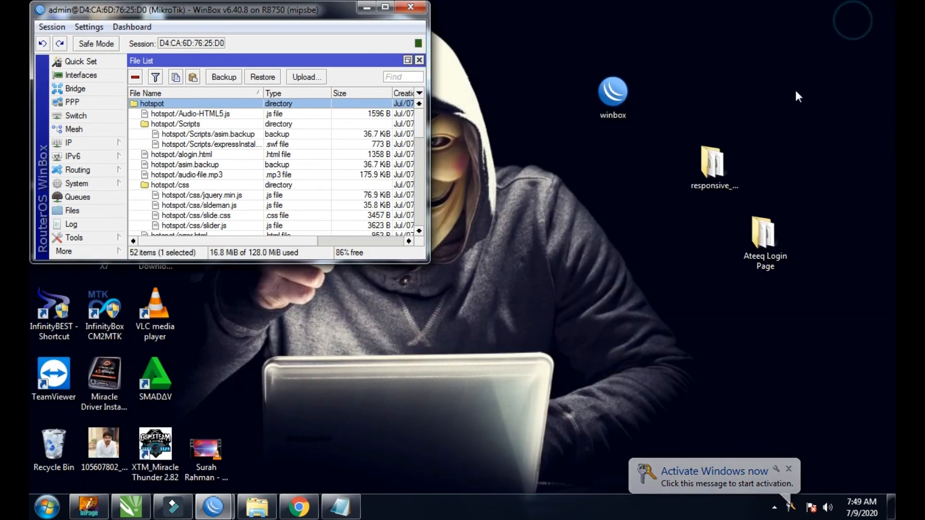
- Open the login page folder on the desktop and copy all its files and subfolders into the router's hotspot directory
{"action": "double_click", "coordinate": [764, 245]}
{"action": "left_click", "coordinate": [603, 273]}
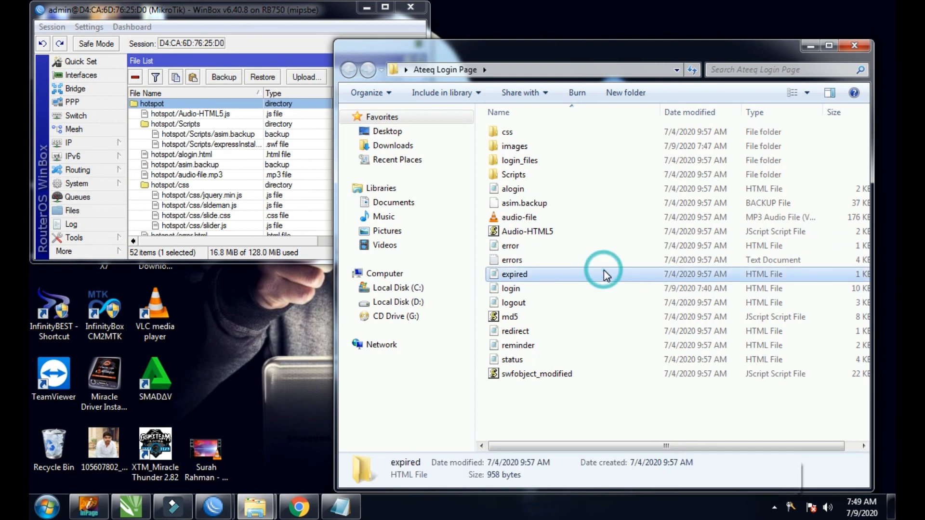
{"action": "key", "text": "ctrl+a"}
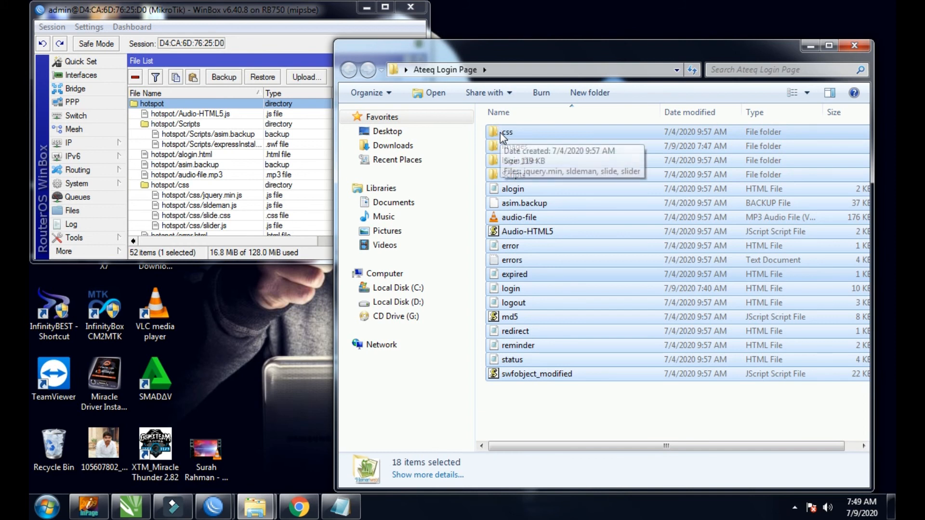
{"action": "left_click_drag", "start_coordinate": [503, 138], "coordinate": [205, 107]}
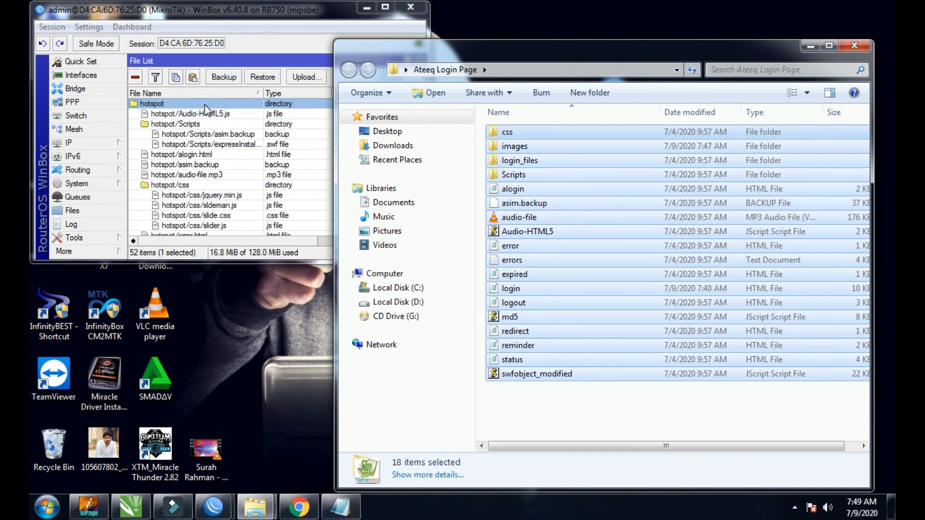
- Minimize the folder, maximize WinBox to examine the uploaded hotspot files, and close the file list
{"action": "left_click", "coordinate": [810, 46]}
{"action": "left_click", "coordinate": [385, 7]}
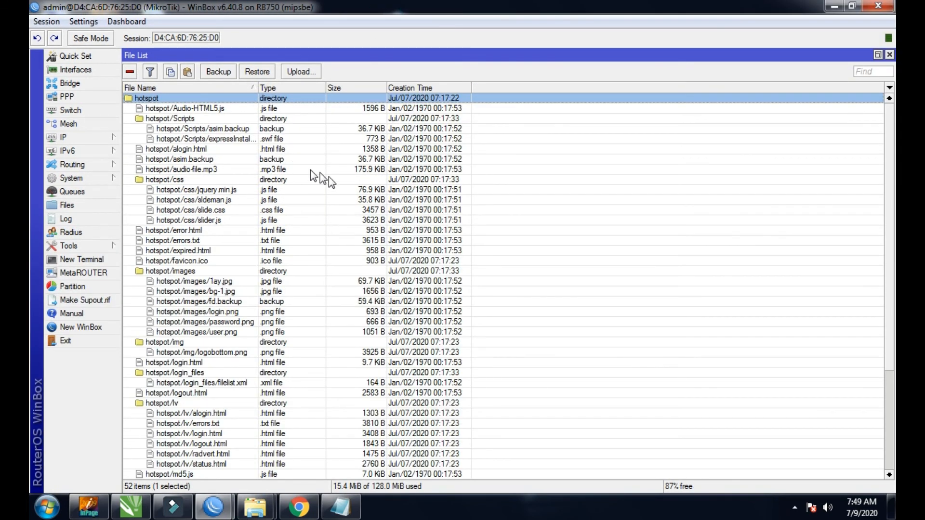
{"action": "scroll", "coordinate": [361, 197], "scroll_direction": "down", "scroll_amount": 2}
{"action": "scroll", "coordinate": [361, 197], "scroll_direction": "up", "scroll_amount": 2}
{"action": "left_click", "coordinate": [888, 55]}
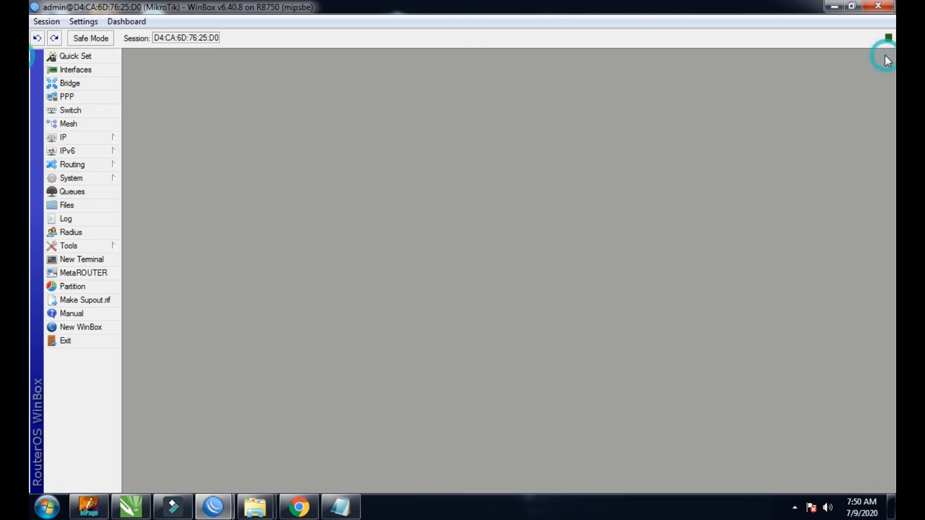
{"action": "left_click", "coordinate": [79, 143]}
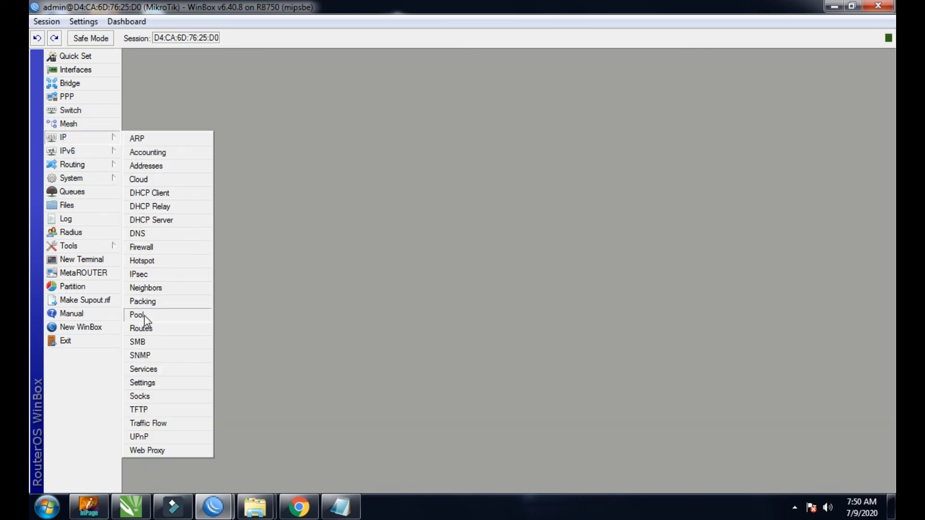
{"action": "left_click", "coordinate": [84, 179]}
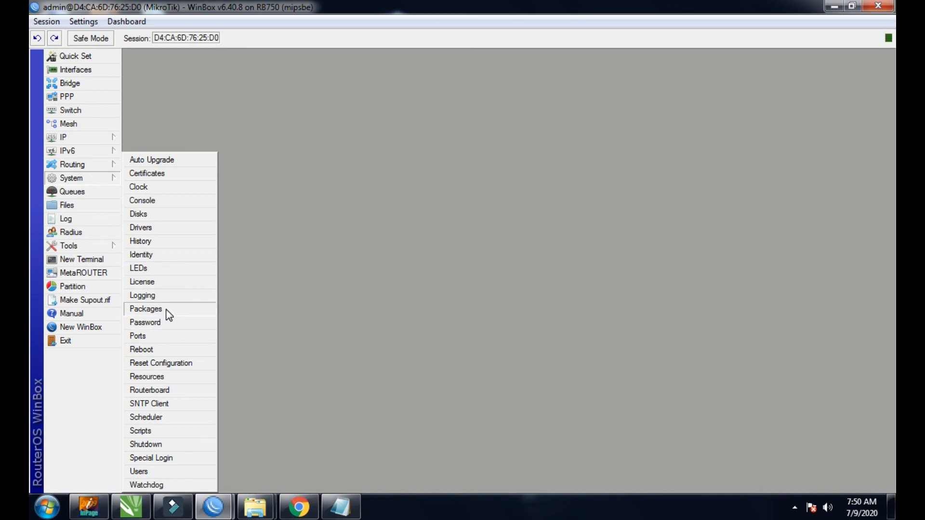
- Minimize WinBox, look over the contents of the login page folder and minimize the folder window
{"action": "left_click", "coordinate": [840, 9]}
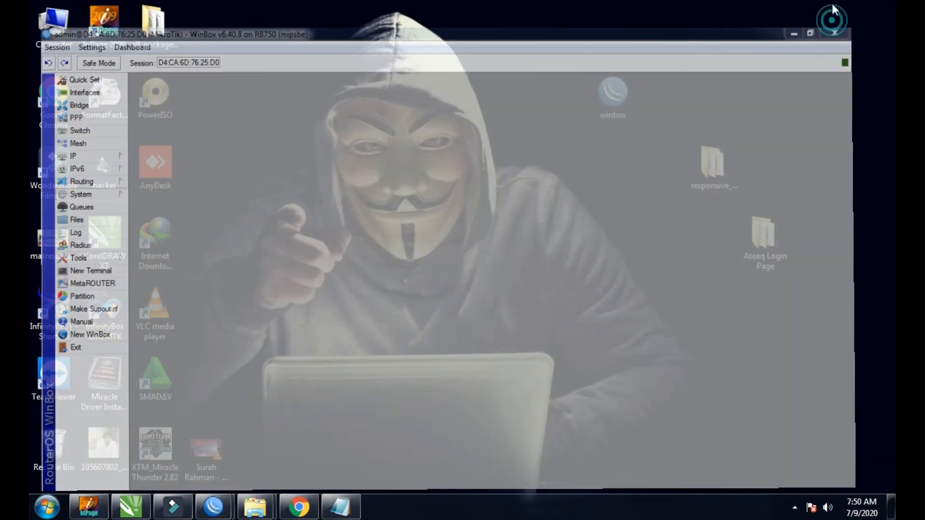
{"action": "right_click", "coordinate": [592, 219]}
{"action": "left_click", "coordinate": [611, 257]}
{"action": "double_click", "coordinate": [768, 240]}
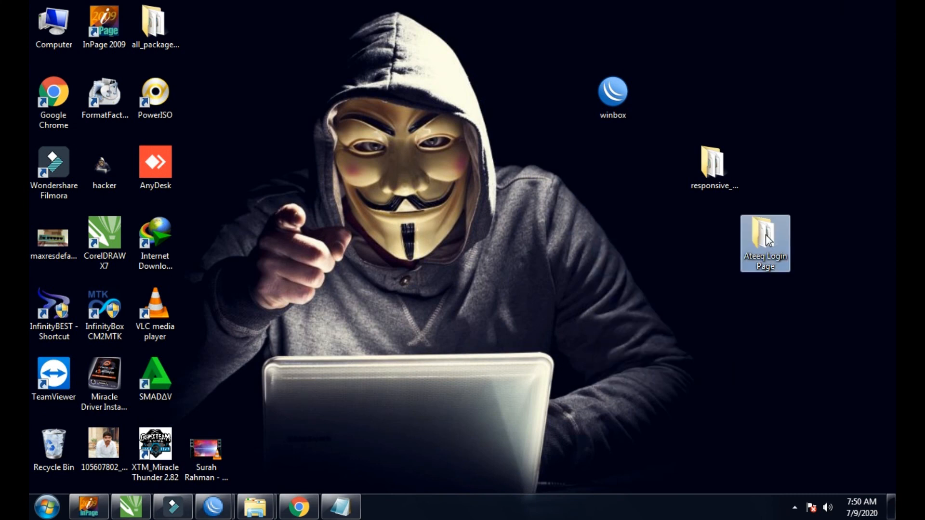
{"action": "key", "text": "ctrl+a"}
{"action": "left_click", "coordinate": [519, 401]}
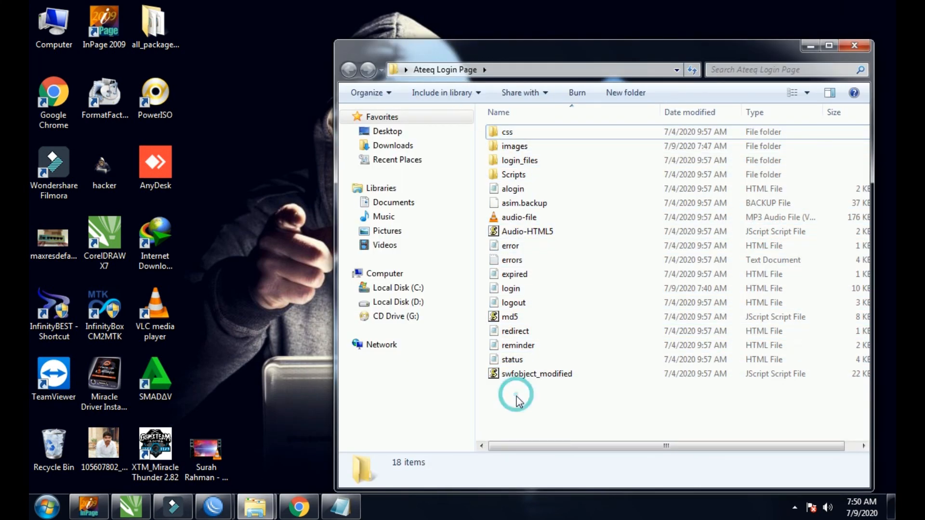
{"action": "left_click_drag", "start_coordinate": [515, 396], "coordinate": [547, 209]}
{"action": "left_click", "coordinate": [567, 397]}
{"action": "left_click_drag", "start_coordinate": [614, 62], "coordinate": [544, 159]}
{"action": "left_click", "coordinate": [741, 143]}
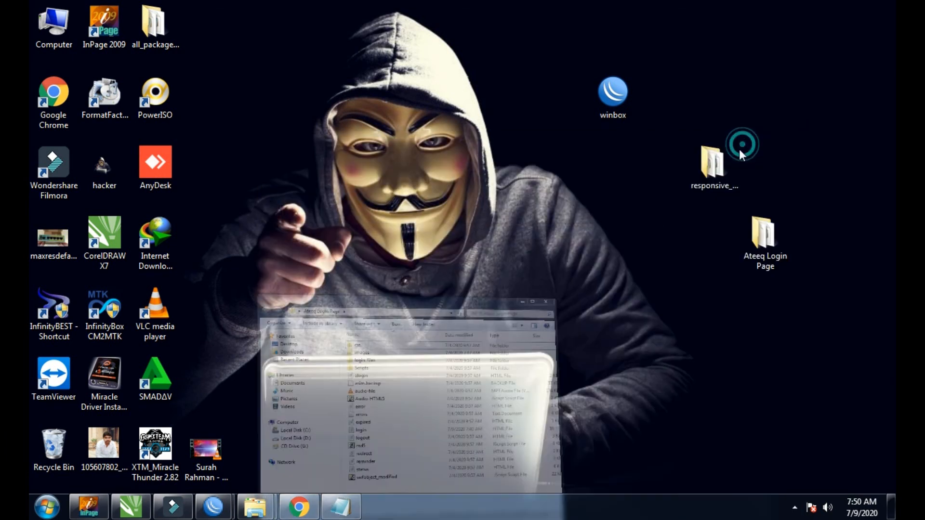
- Open the login HTML file from the responsive_loginpage_mikrotik folder in Google Chrome
{"action": "double_click", "coordinate": [731, 162]}
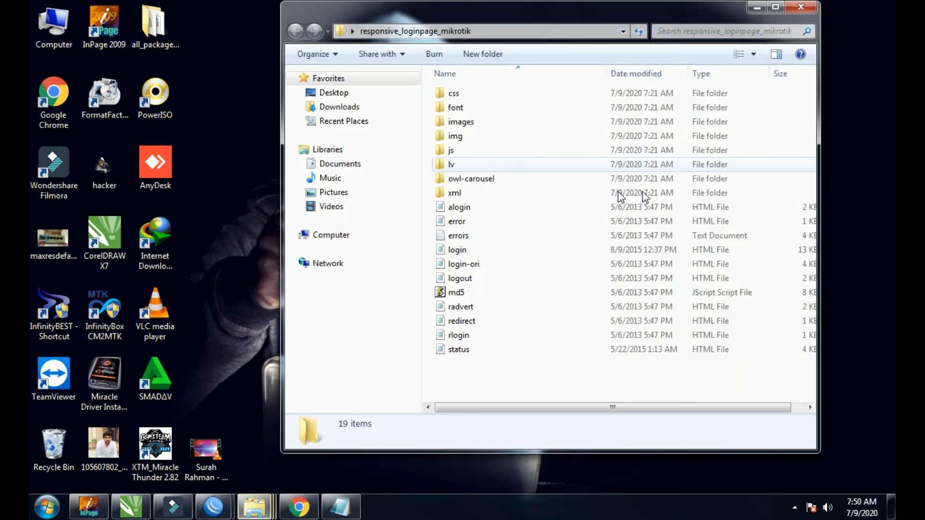
{"action": "left_click", "coordinate": [453, 249]}
{"action": "right_click", "coordinate": [450, 250]}
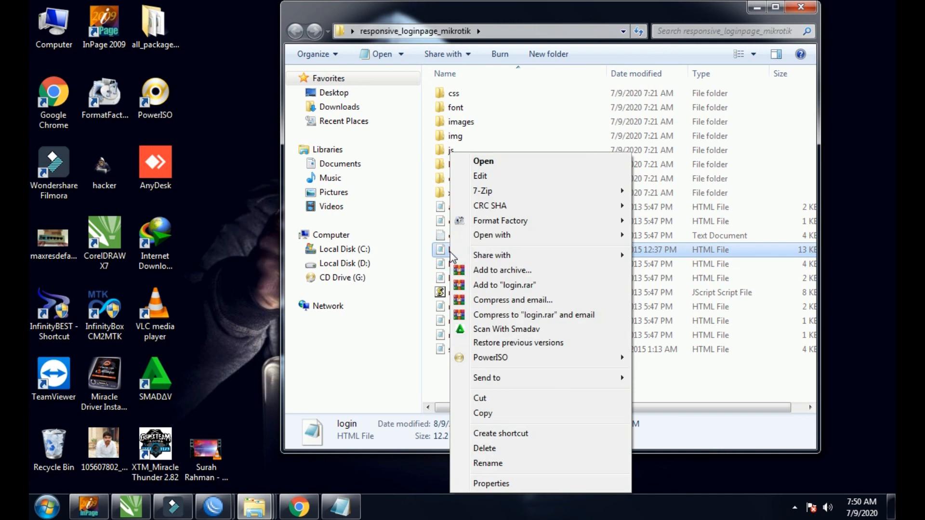
{"action": "mouse_move", "coordinate": [482, 236]}
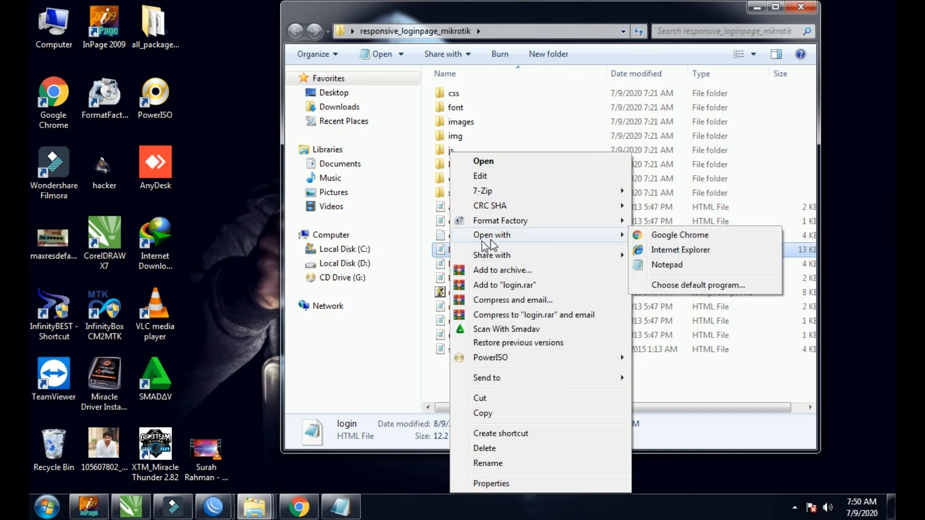
{"action": "left_click", "coordinate": [638, 238]}
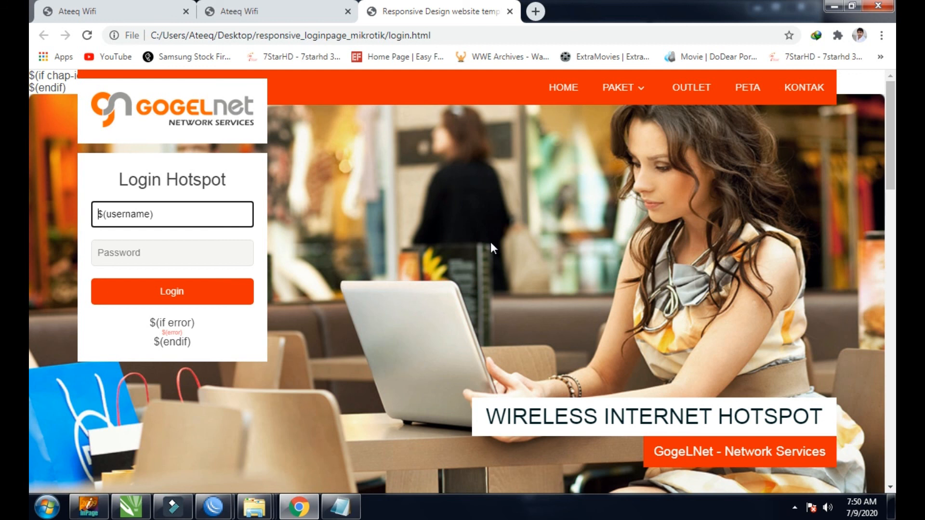
- Examine the image slider, page content and hotspot login form of the responsive template, and minimize the browser
{"action": "scroll", "coordinate": [284, 289], "scroll_direction": "down", "scroll_amount": 7}
{"action": "scroll", "coordinate": [476, 332], "scroll_direction": "up", "scroll_amount": 7}
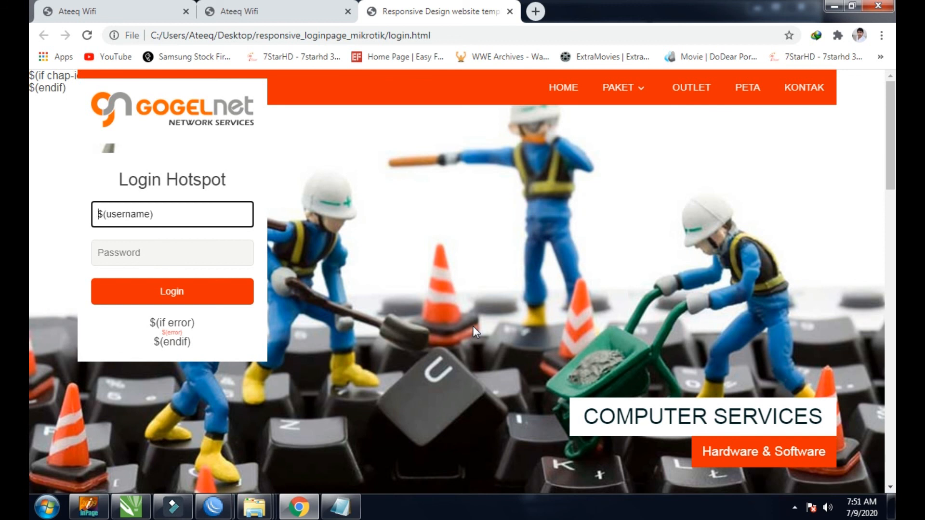
{"action": "scroll", "coordinate": [472, 328], "scroll_direction": "down", "scroll_amount": 3}
{"action": "scroll", "coordinate": [472, 328], "scroll_direction": "up", "scroll_amount": 2}
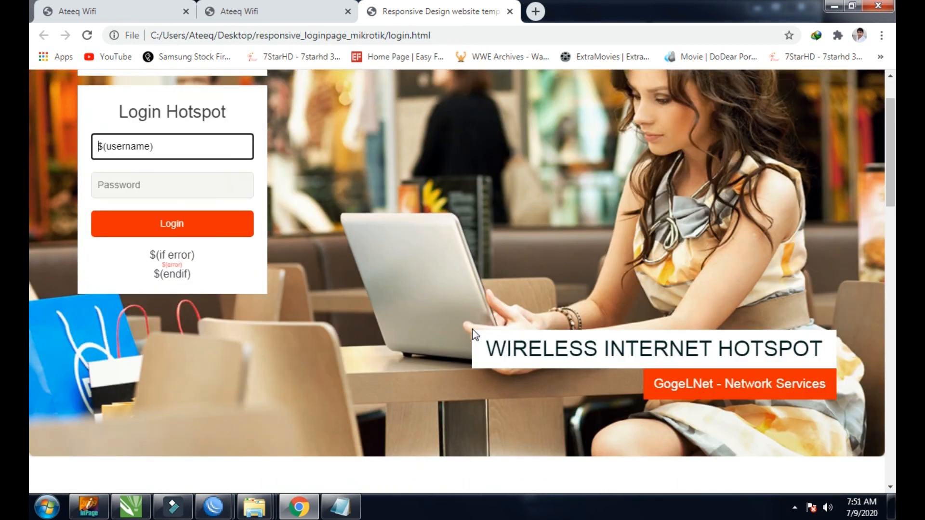
{"action": "scroll", "coordinate": [472, 329], "scroll_direction": "up", "scroll_amount": 1}
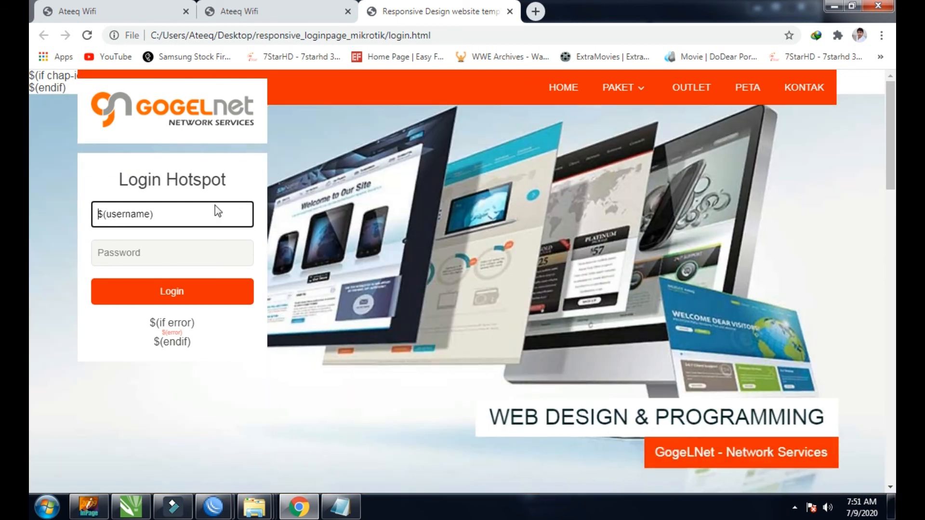
{"action": "left_click_drag", "start_coordinate": [213, 210], "coordinate": [82, 210]}
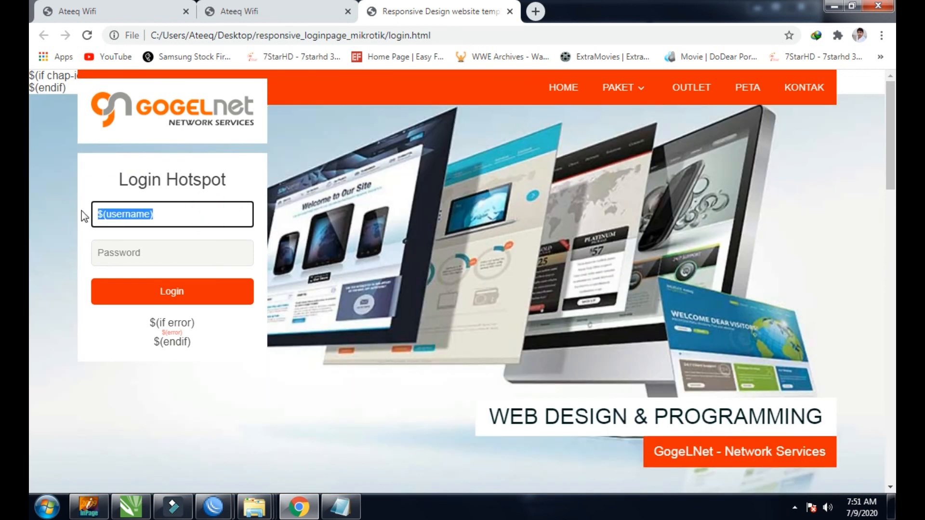
{"action": "left_click", "coordinate": [214, 213]}
{"action": "left_click_drag", "start_coordinate": [211, 211], "coordinate": [94, 209]}
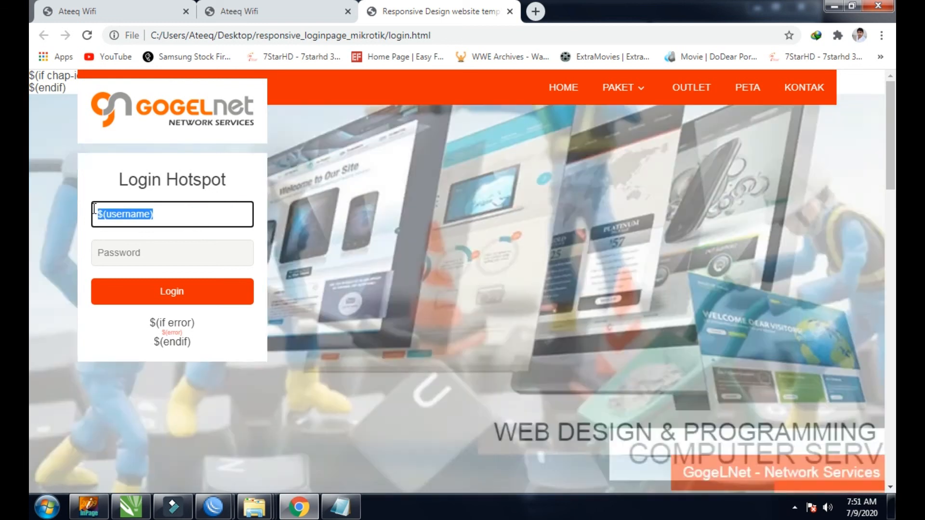
{"action": "left_click", "coordinate": [168, 219]}
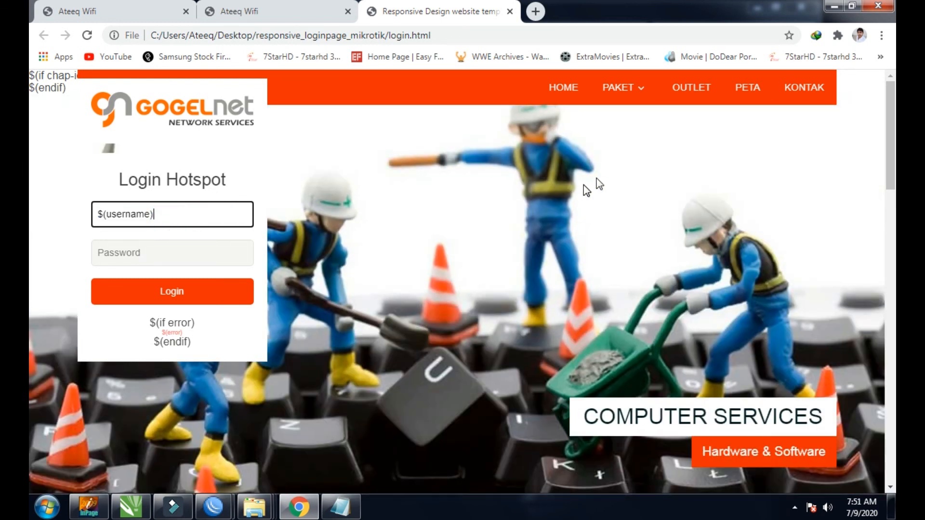
{"action": "left_click", "coordinate": [836, 6]}
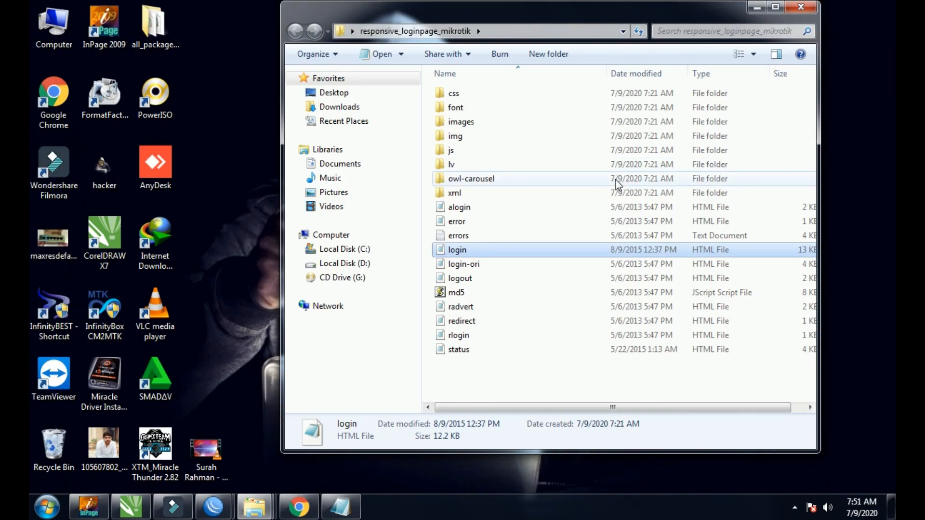